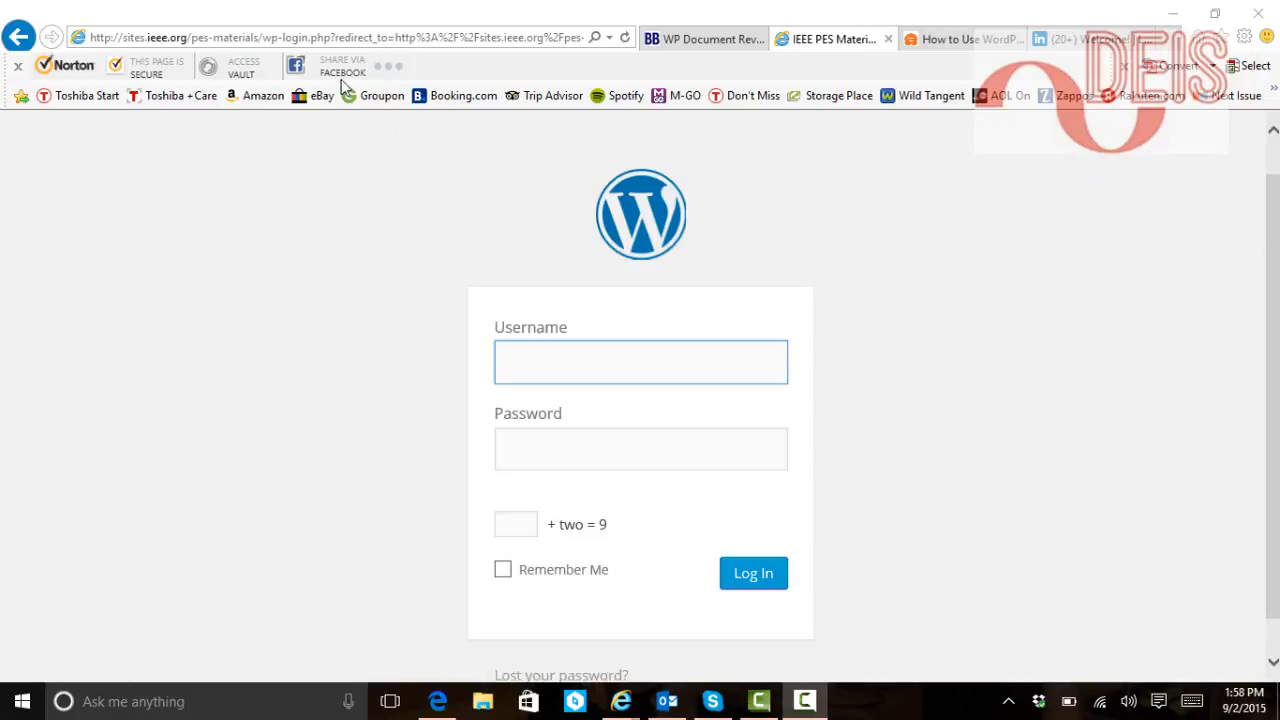
click(310, 37)
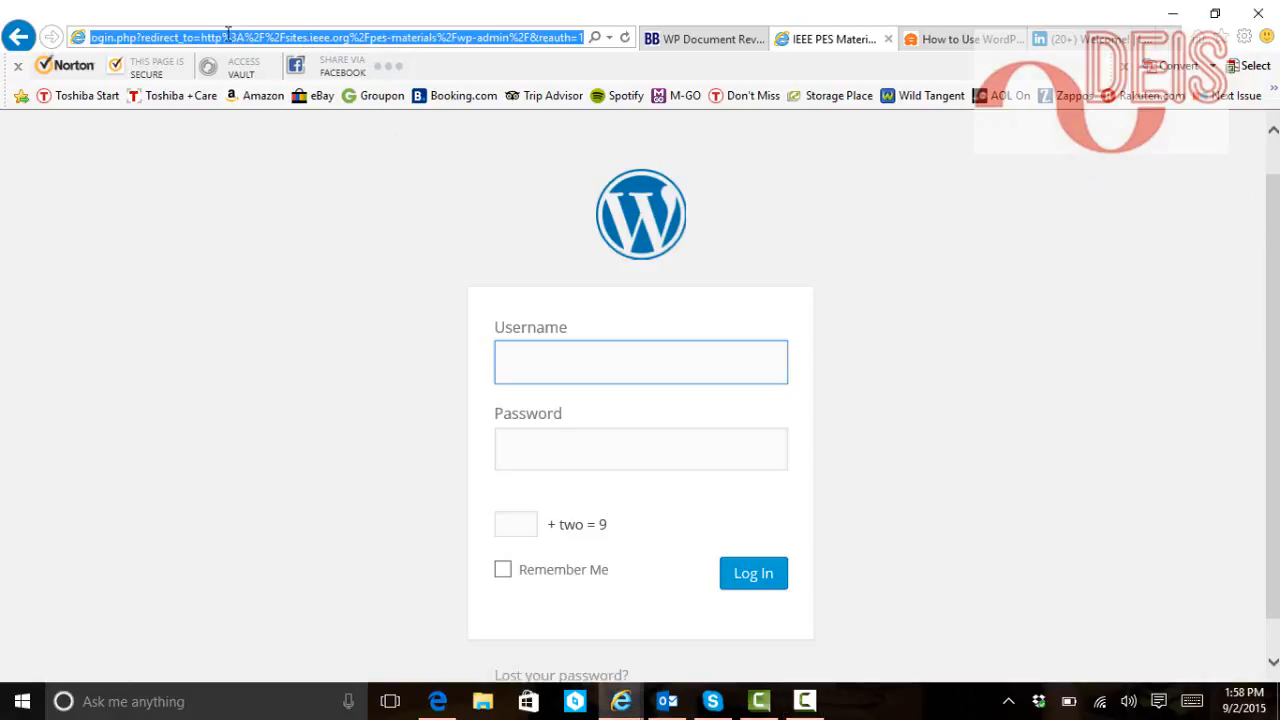
drag(114, 37, 60, 30)
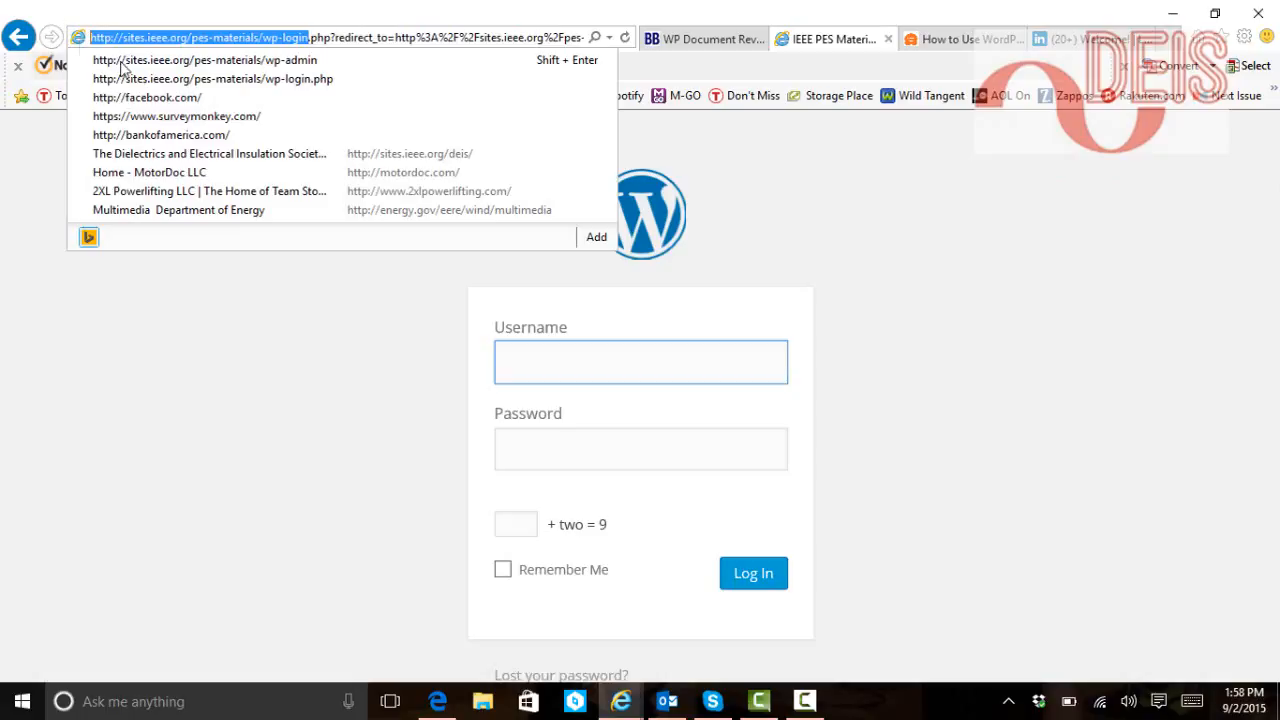
click(418, 3)
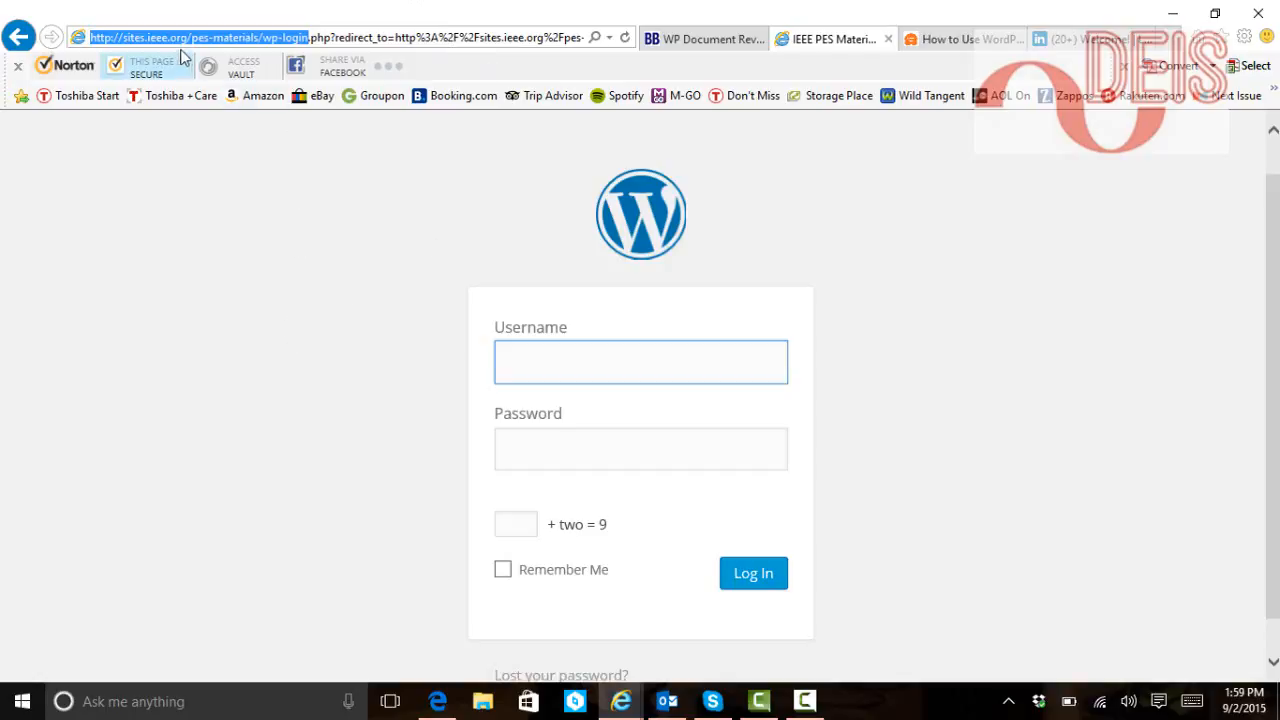
click(358, 414)
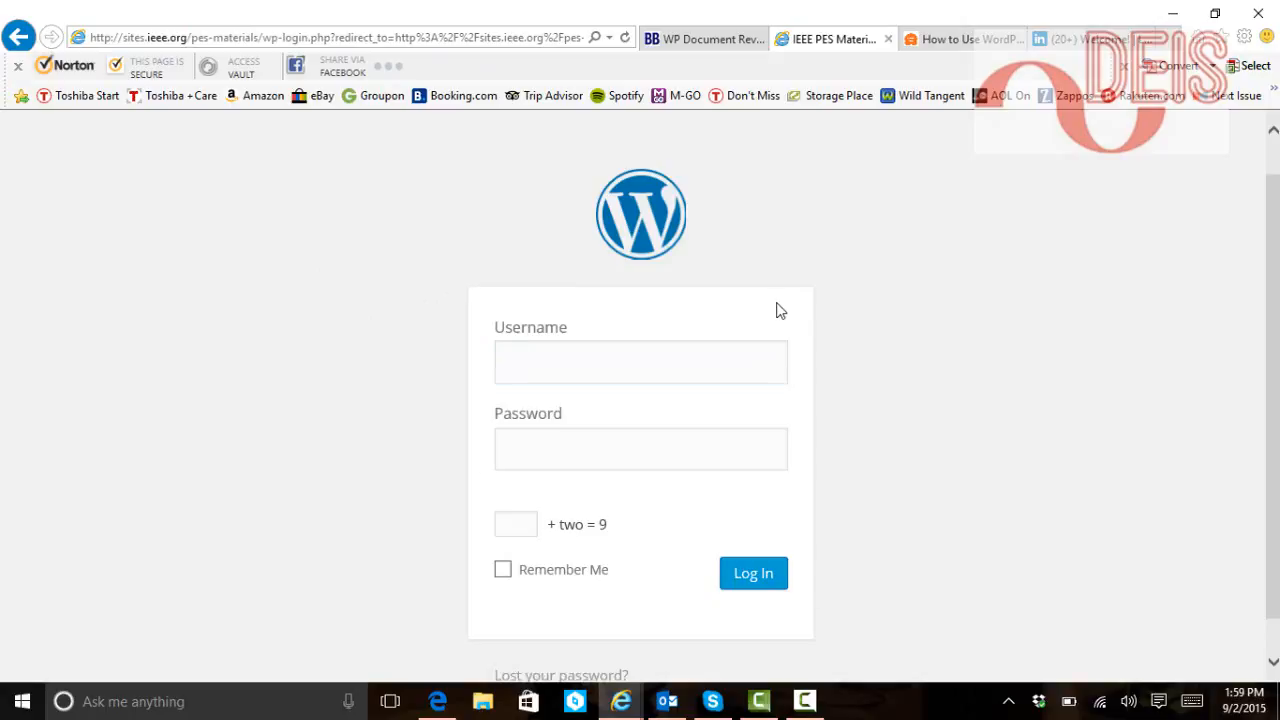
Log in with the account username and password, answering 7 to the math check
click(600, 365)
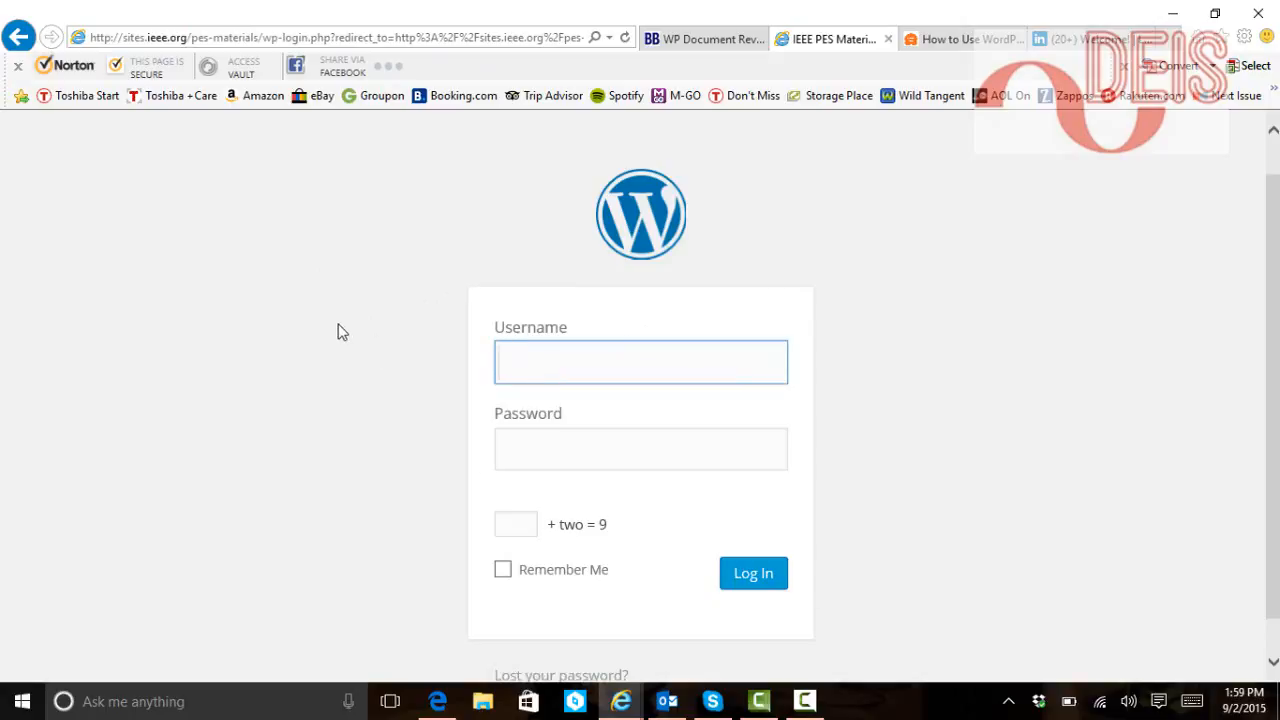
text(deis)
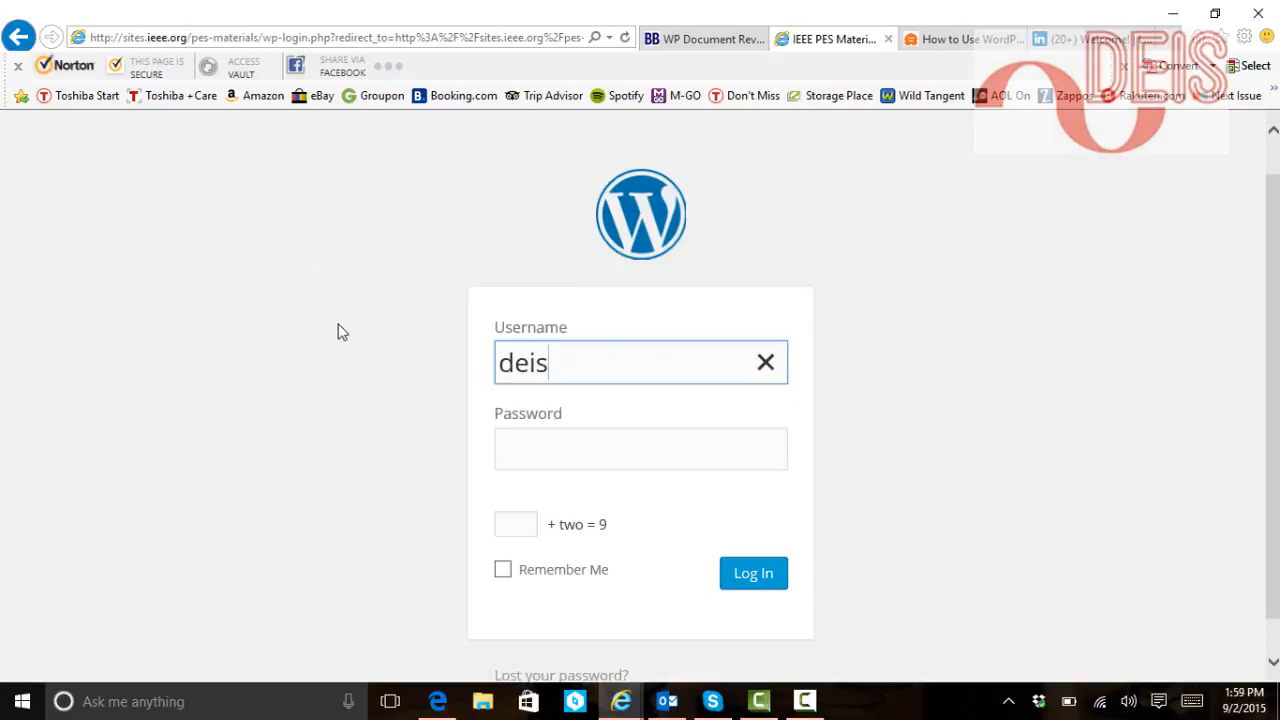
click(550, 452)
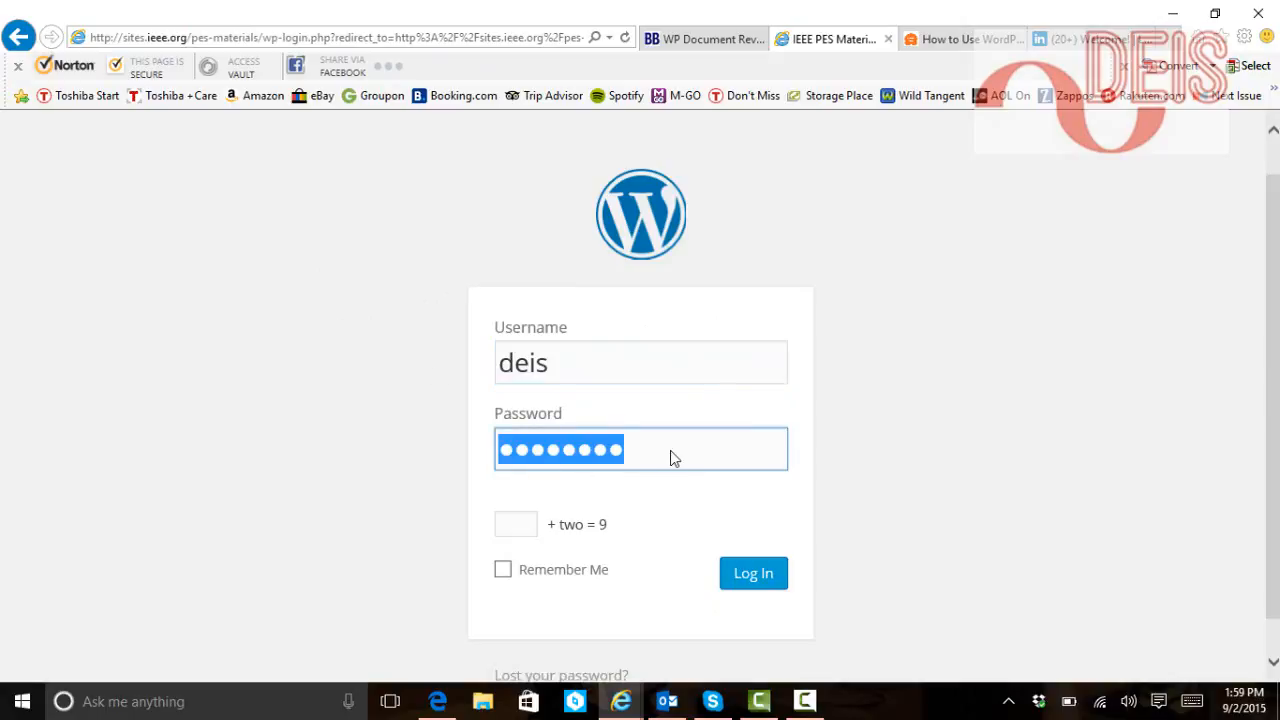
click(520, 527)
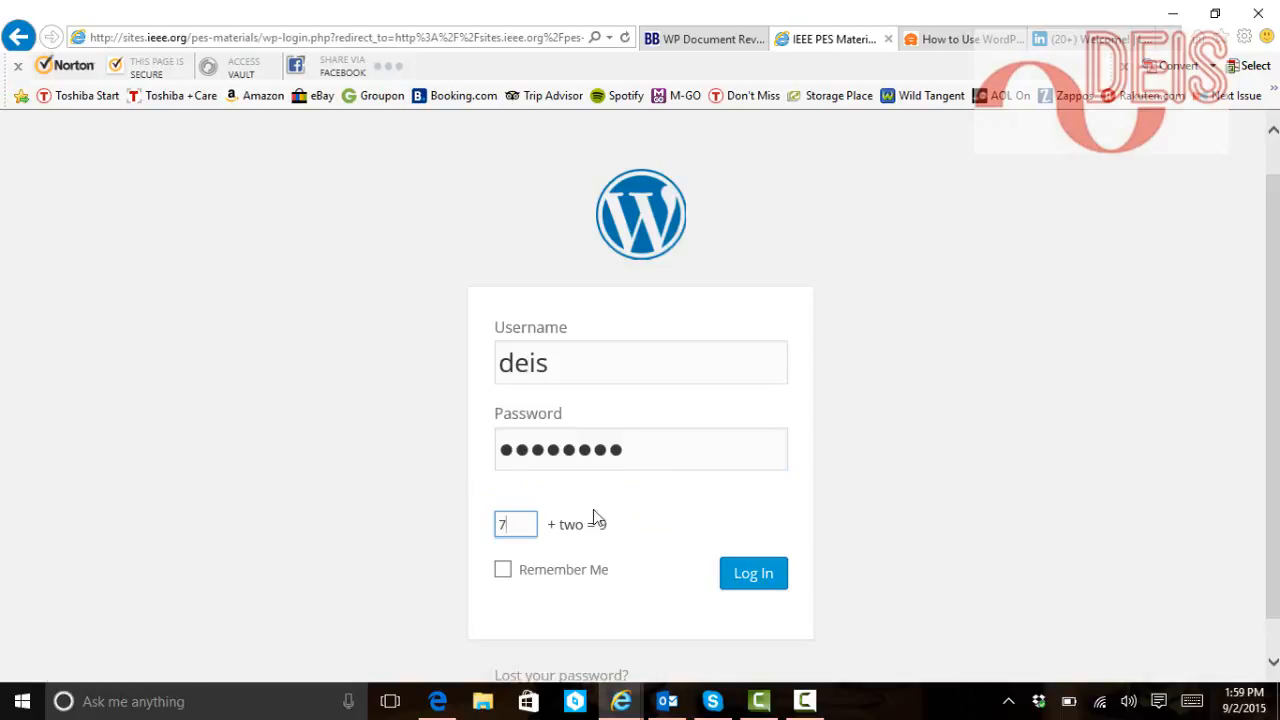
click(773, 574)
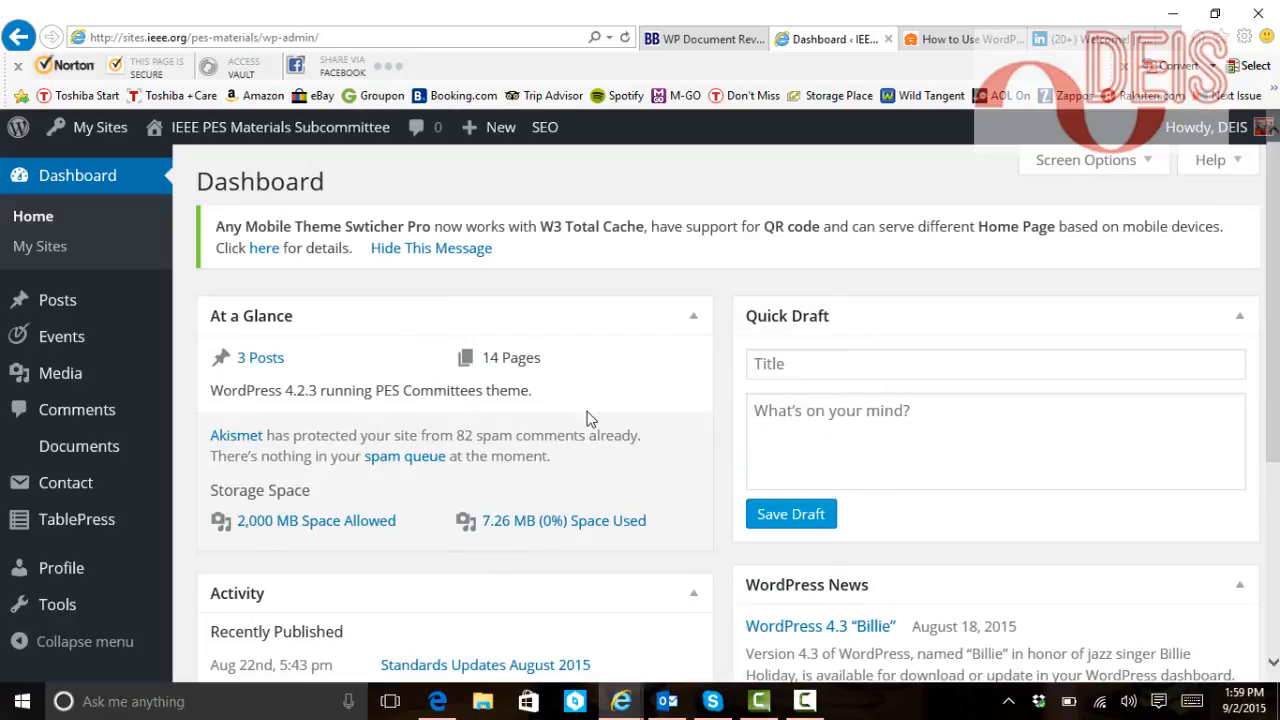
mouse_move(45, 303)
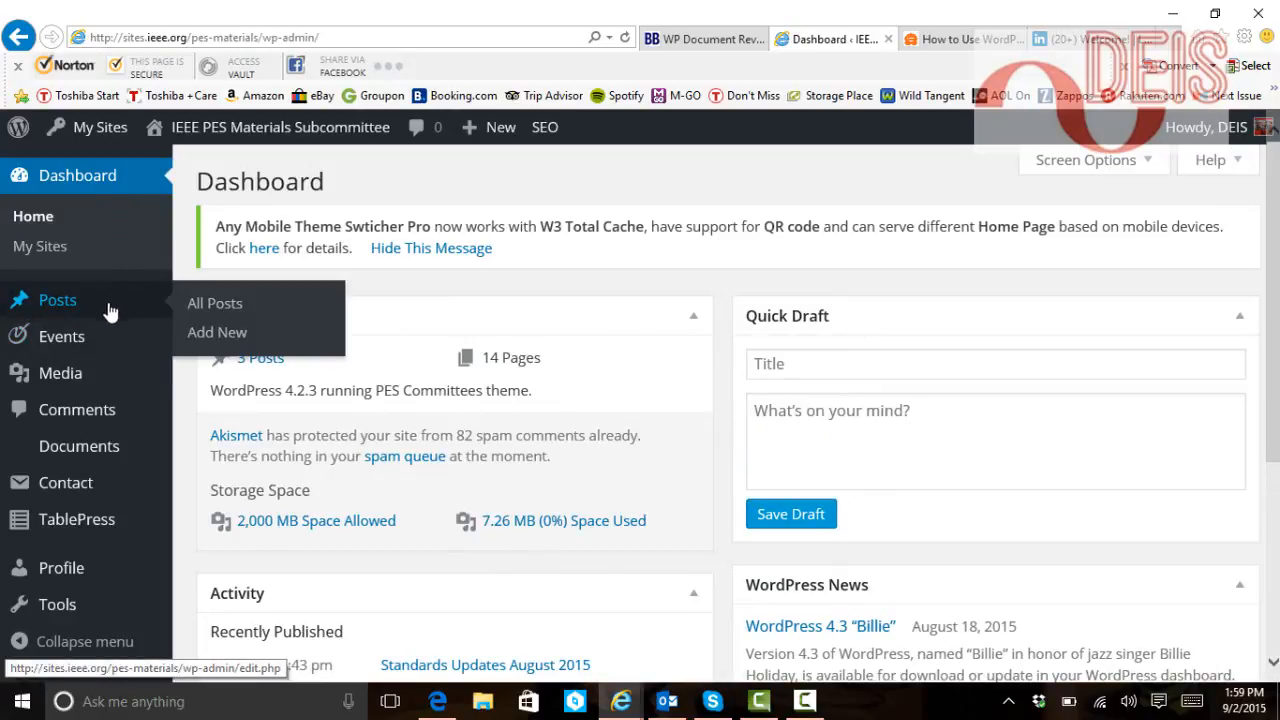
mouse_move(72, 457)
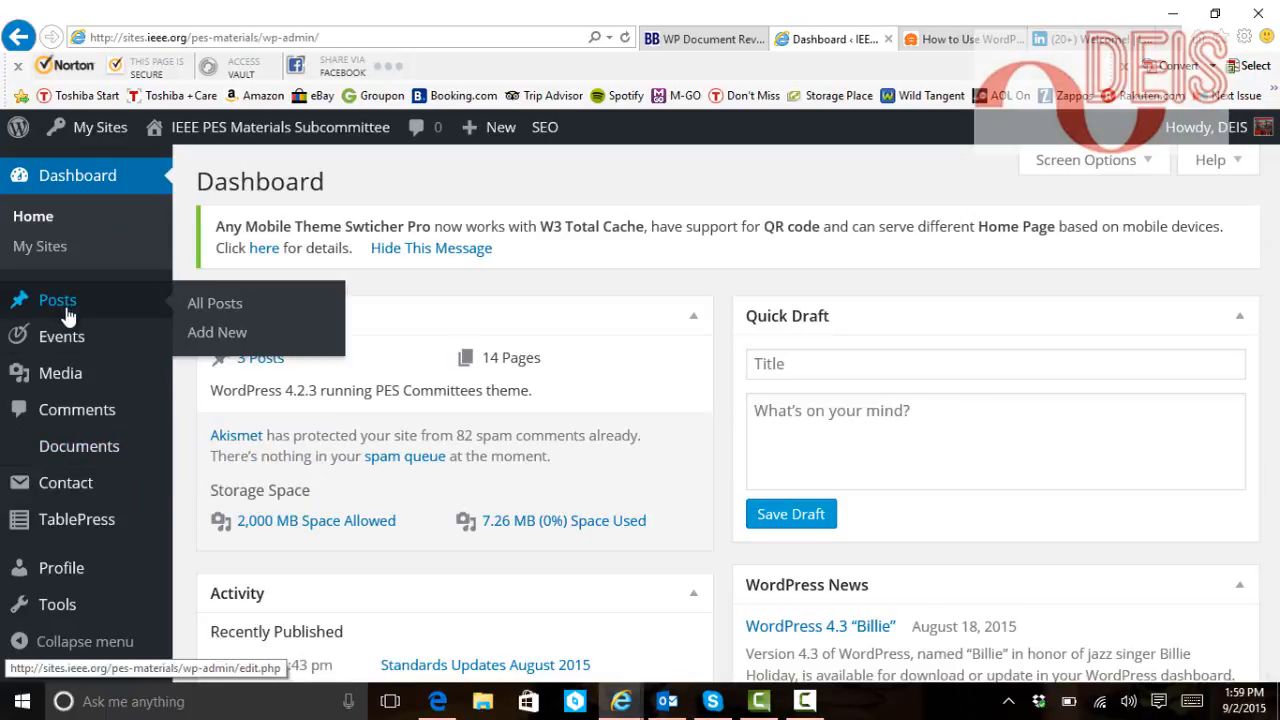
mouse_move(60, 334)
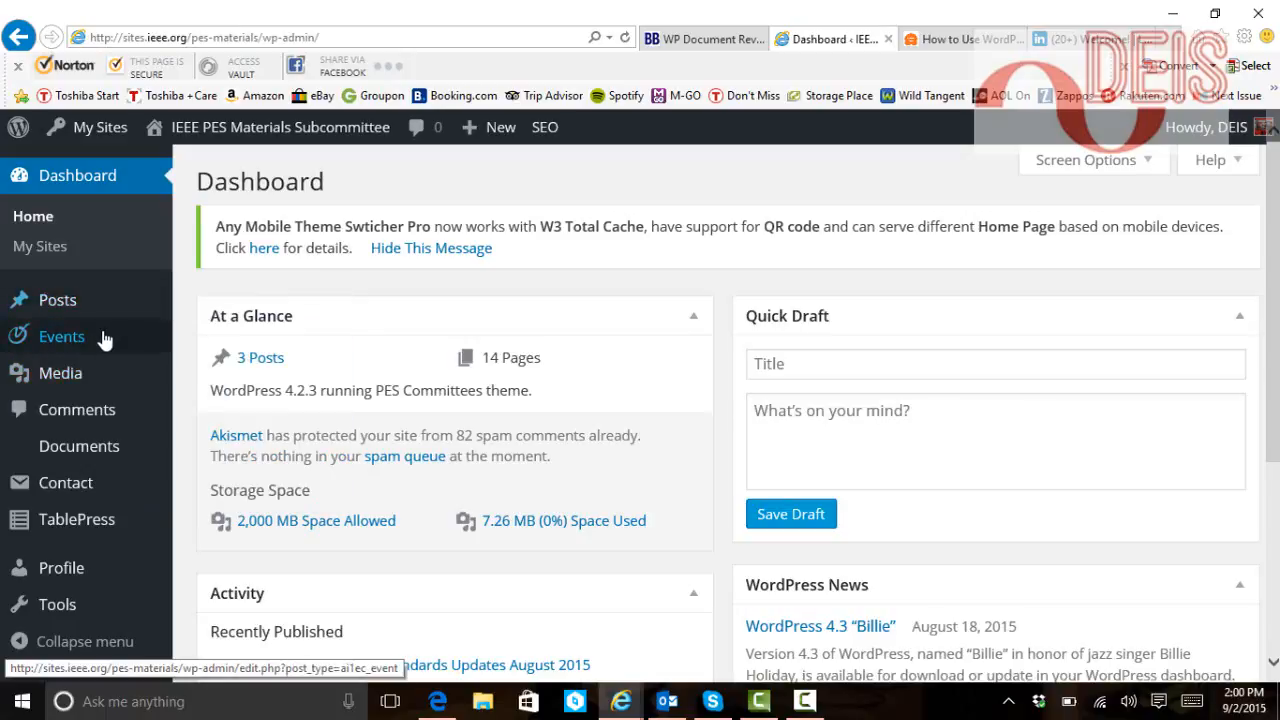
mouse_move(88, 375)
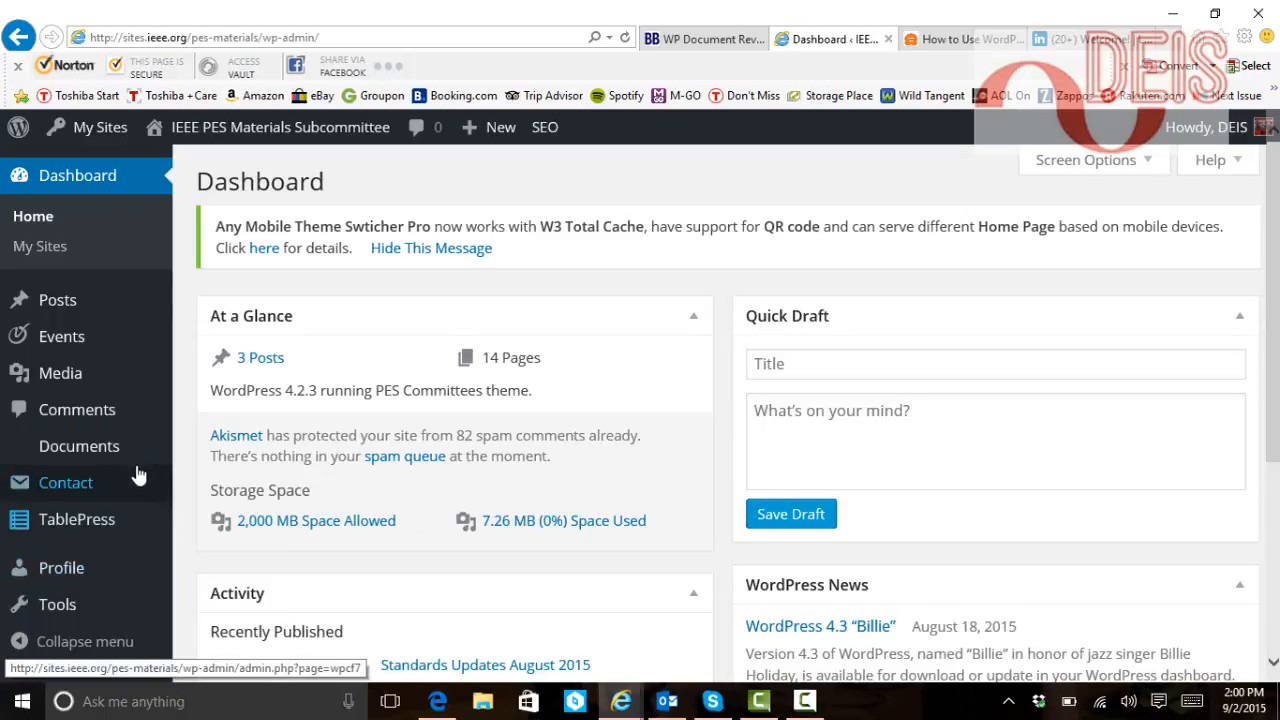
Go to the empty Documents list and start an Add New Document entry
click(62, 455)
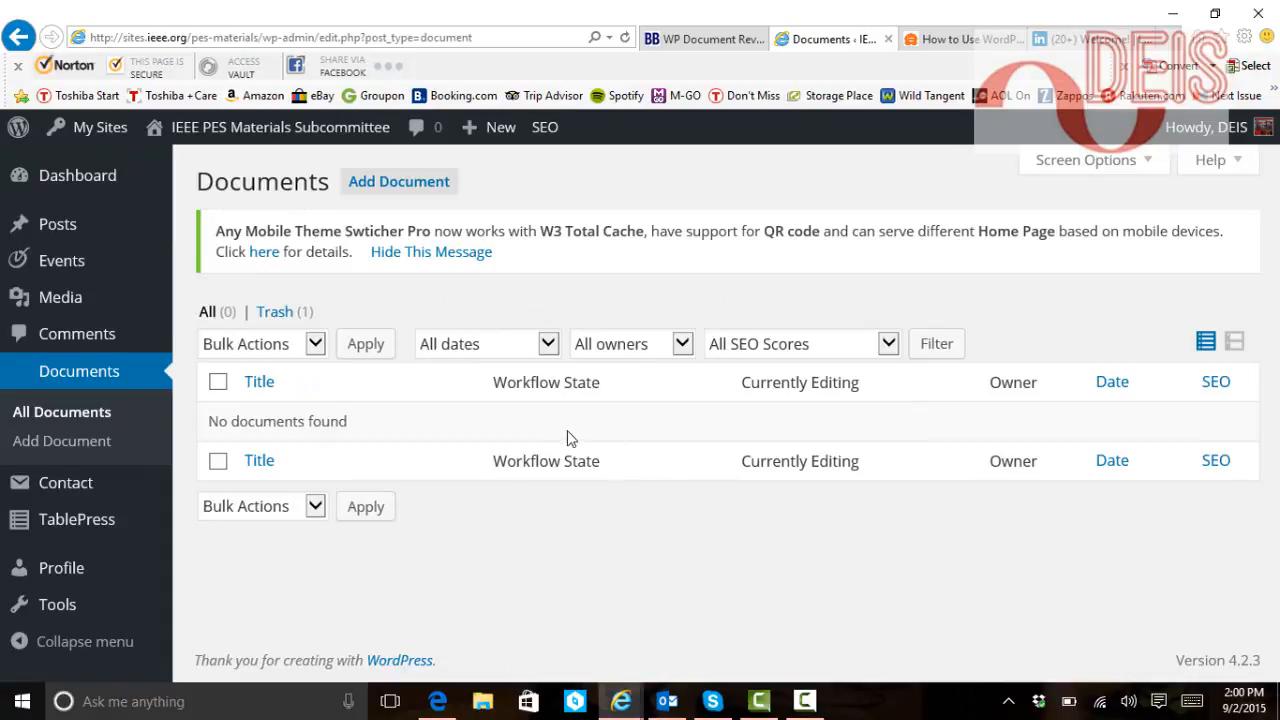
click(389, 200)
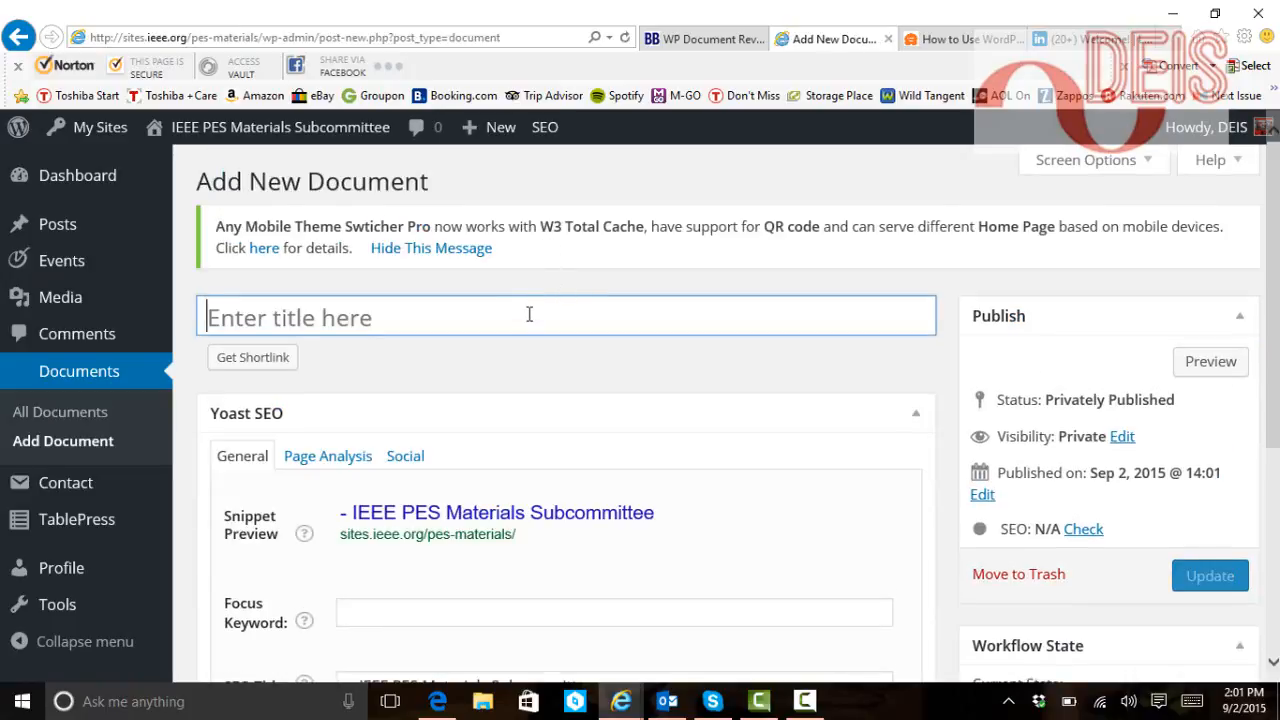
Enter 'Test document' as the title and bring up the Upload New Version uploader
text(Test)
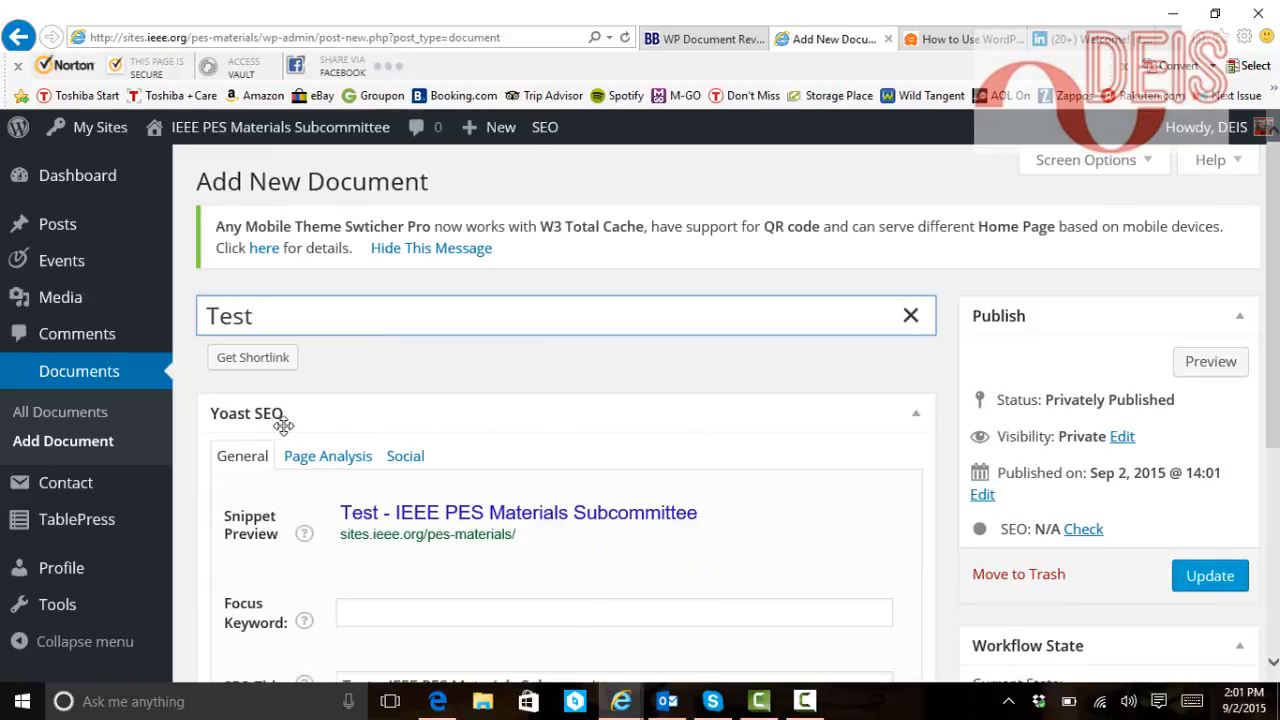
scroll(683, 580, down, 1)
scroll(679, 580, down, 2)
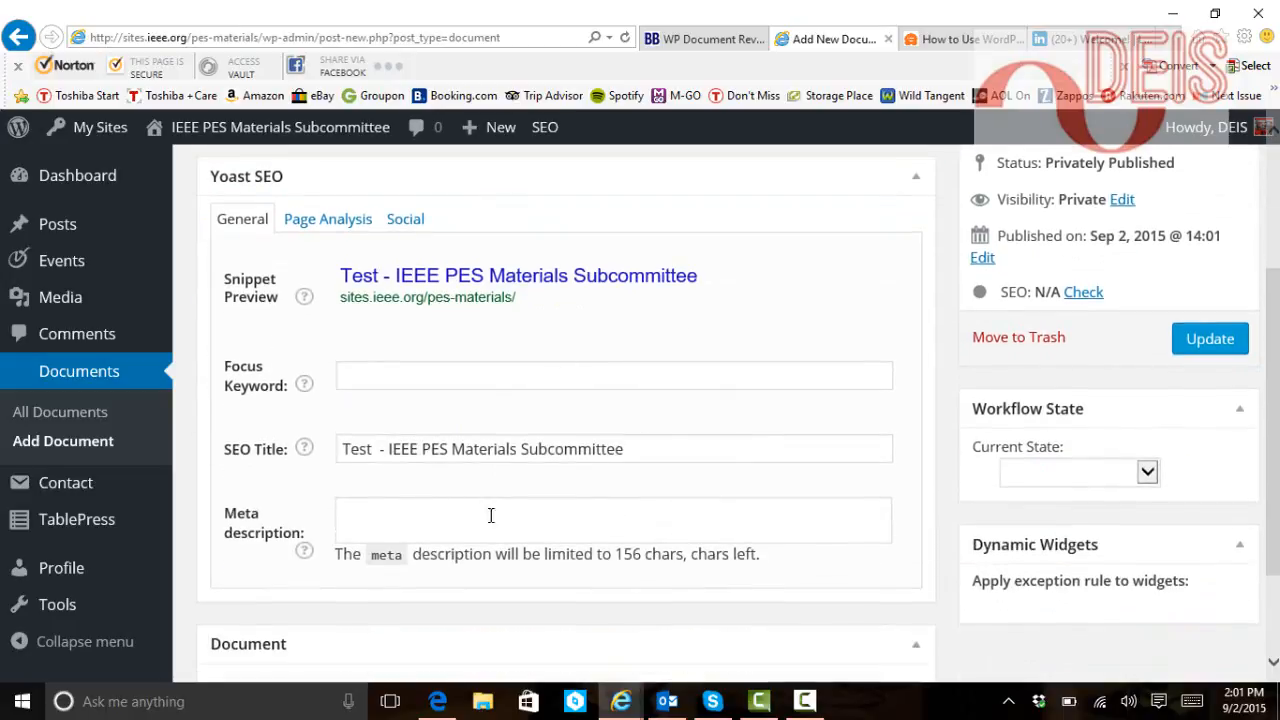
scroll(705, 465, up, 2)
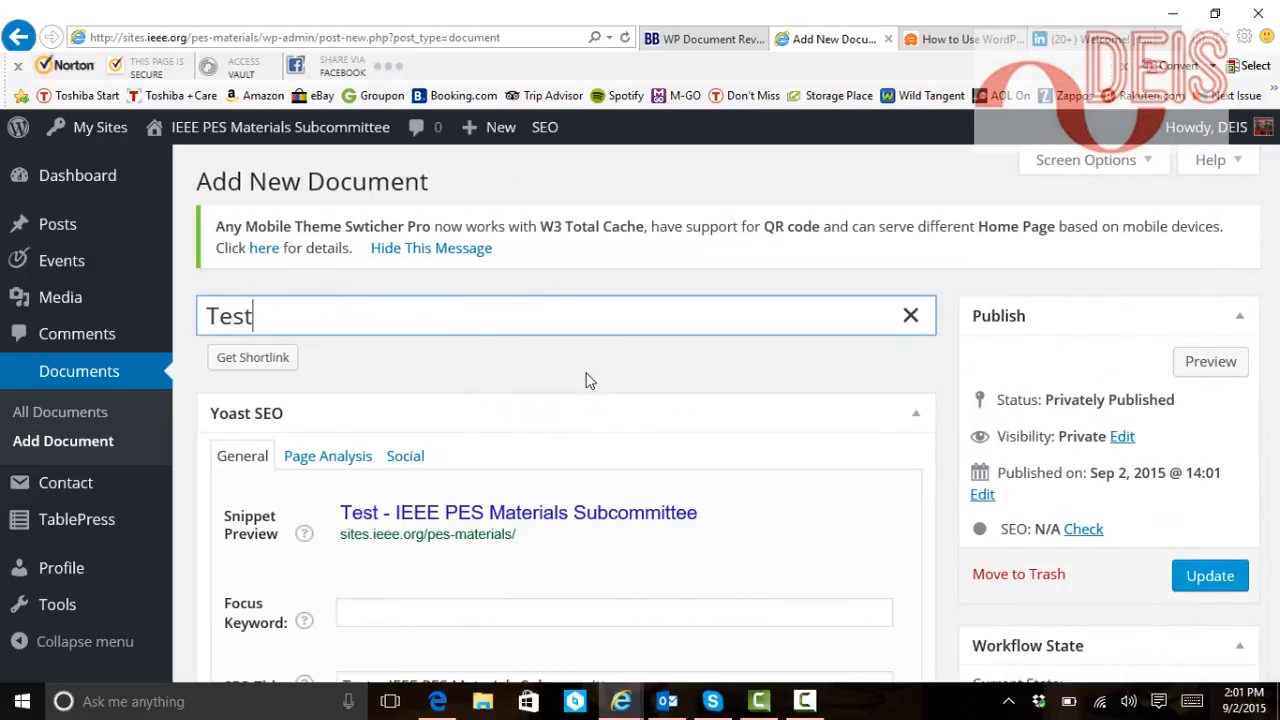
text(document)
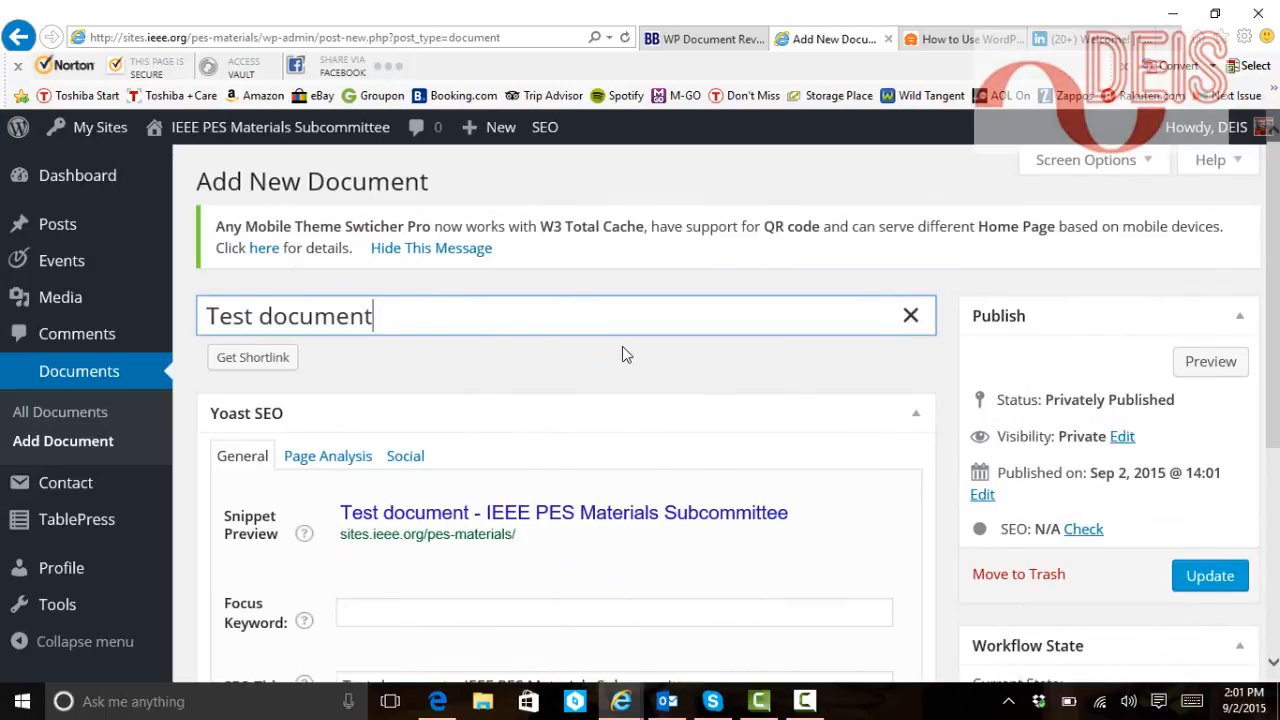
scroll(622, 346, down, 4)
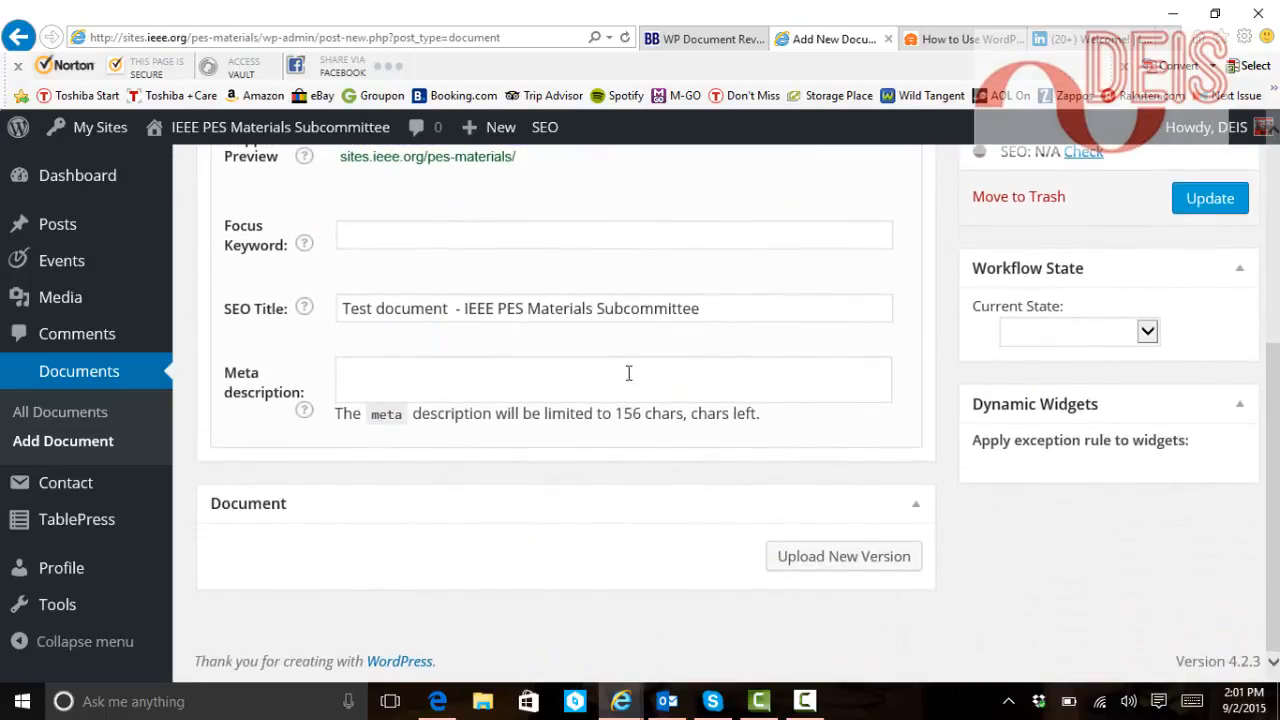
click(840, 557)
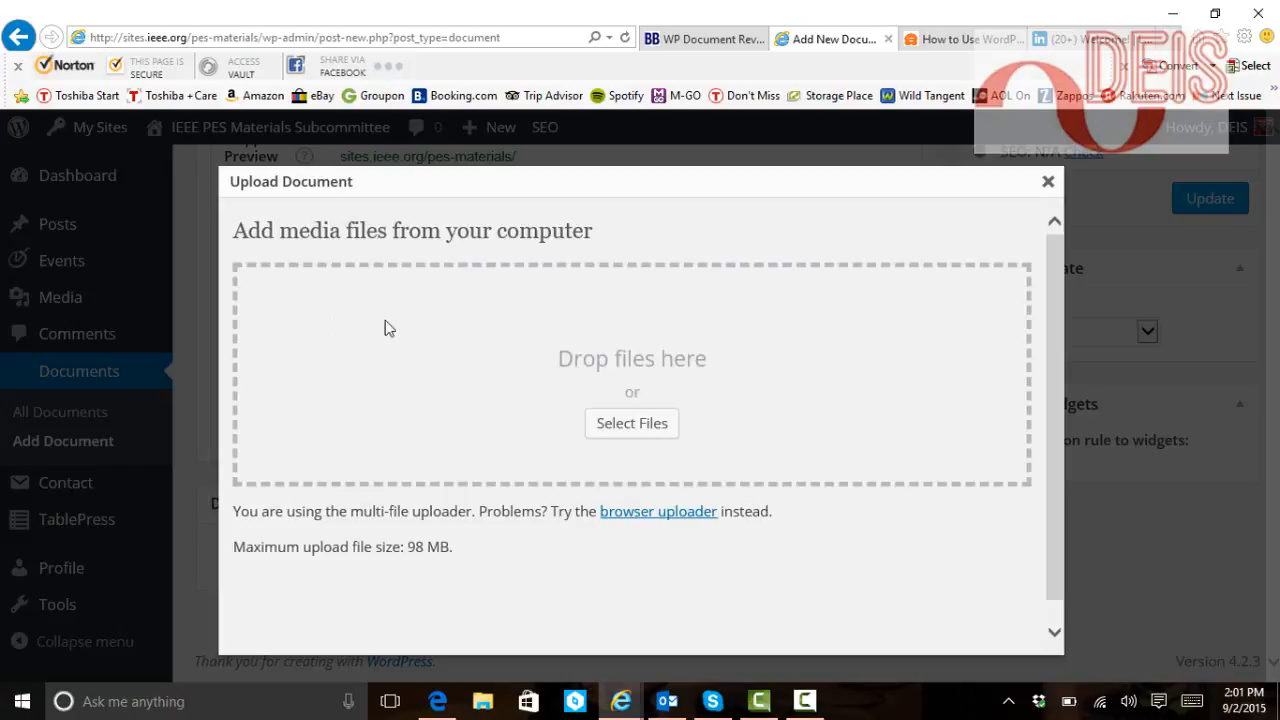
Upload List of MSC Standards.docx from the August PES Materials folder
click(623, 425)
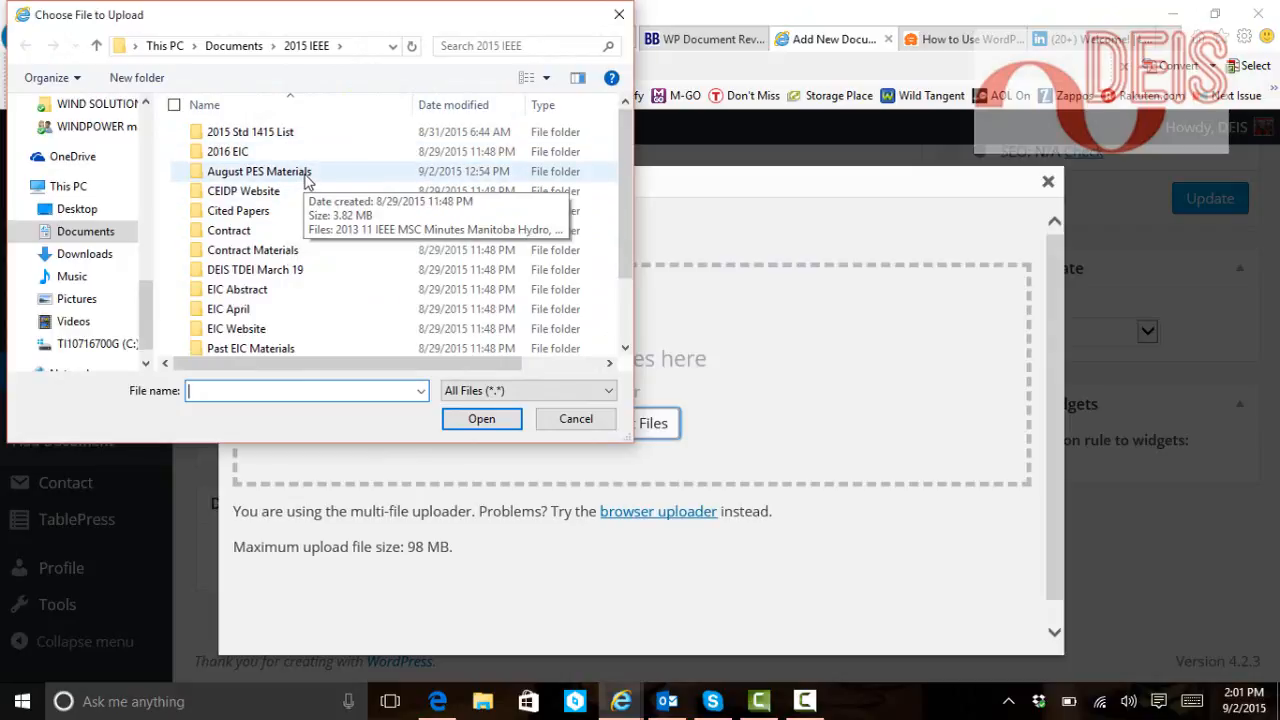
double_click(307, 175)
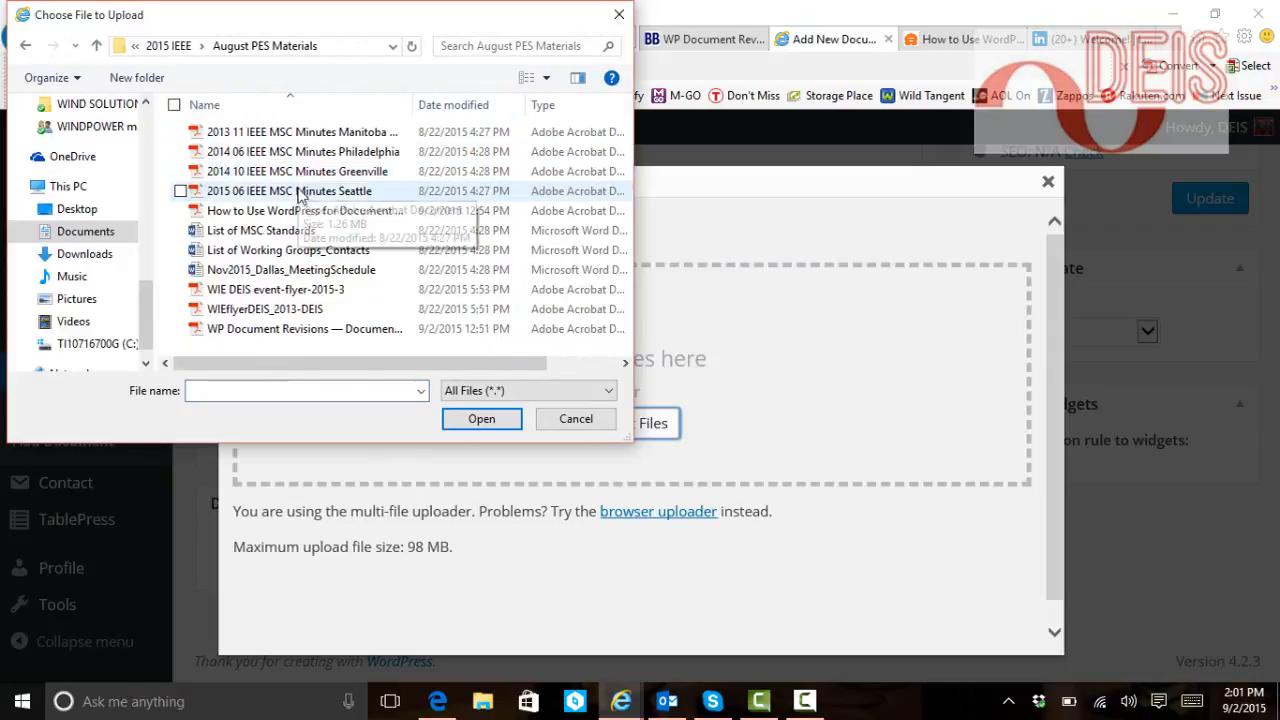
click(292, 231)
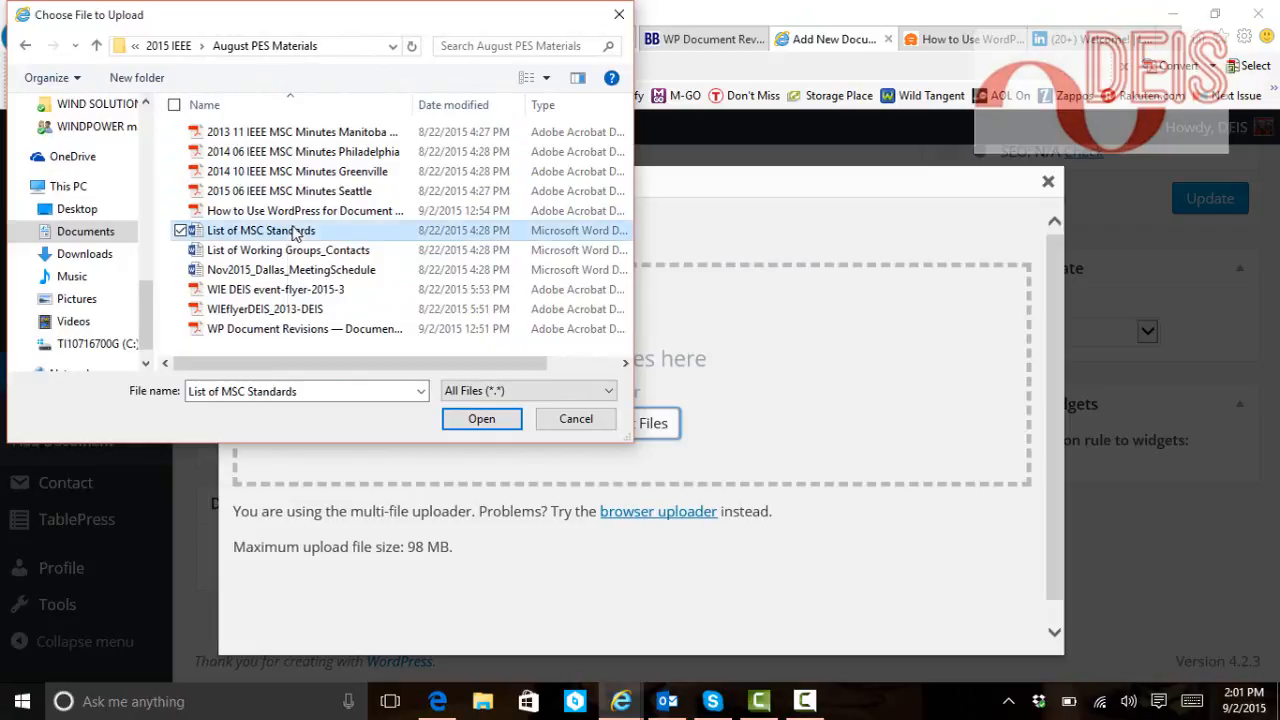
click(482, 419)
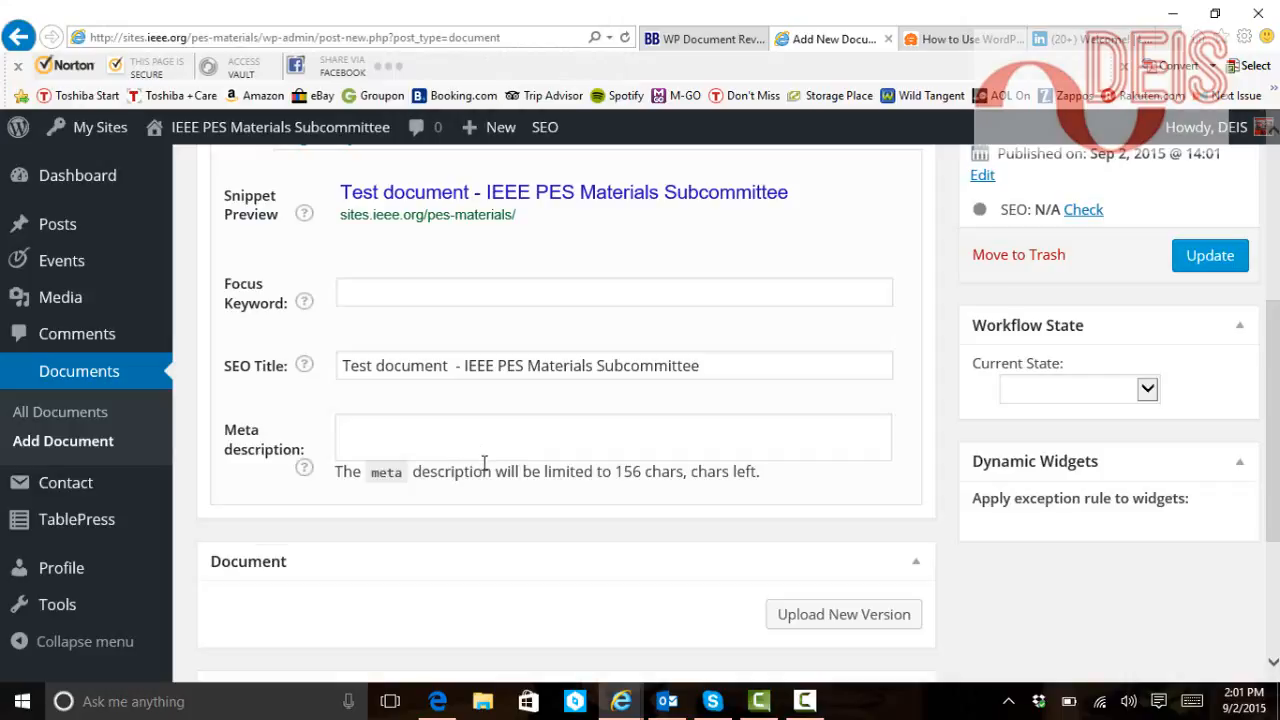
Write 'test of WP Document Revisions' in the Revision Summary box
scroll(485, 476, down, 3)
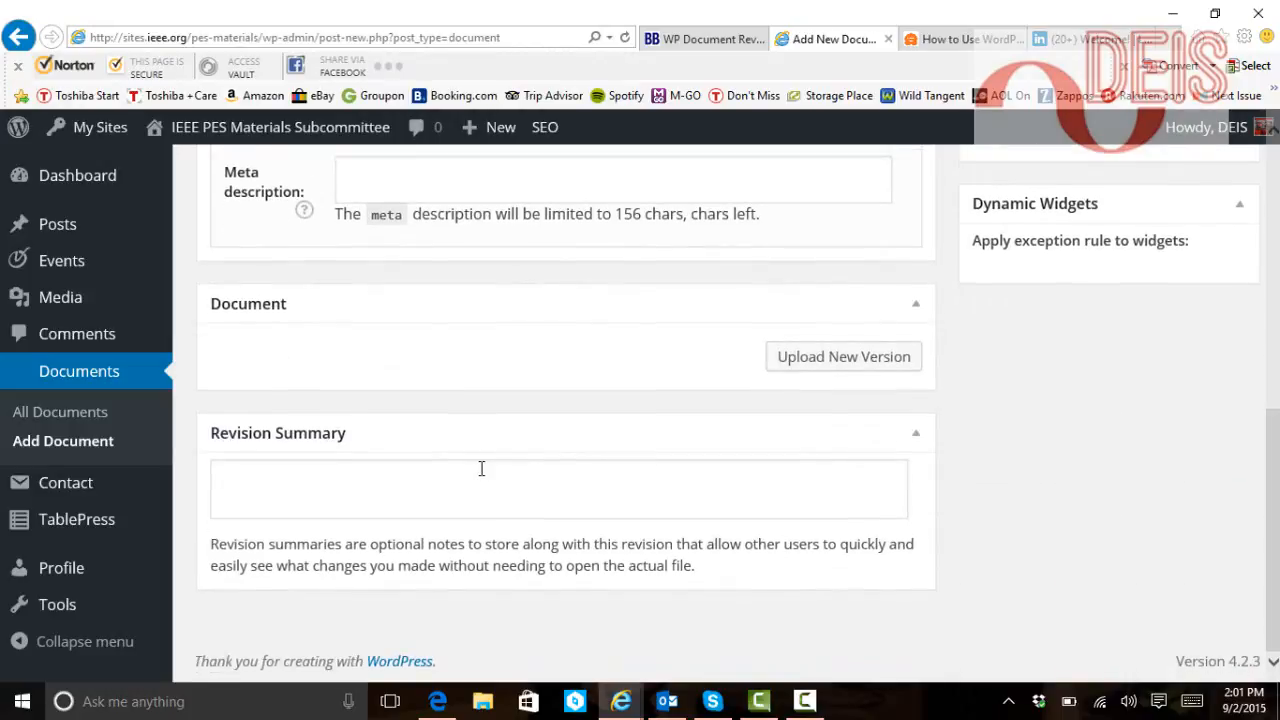
click(471, 475)
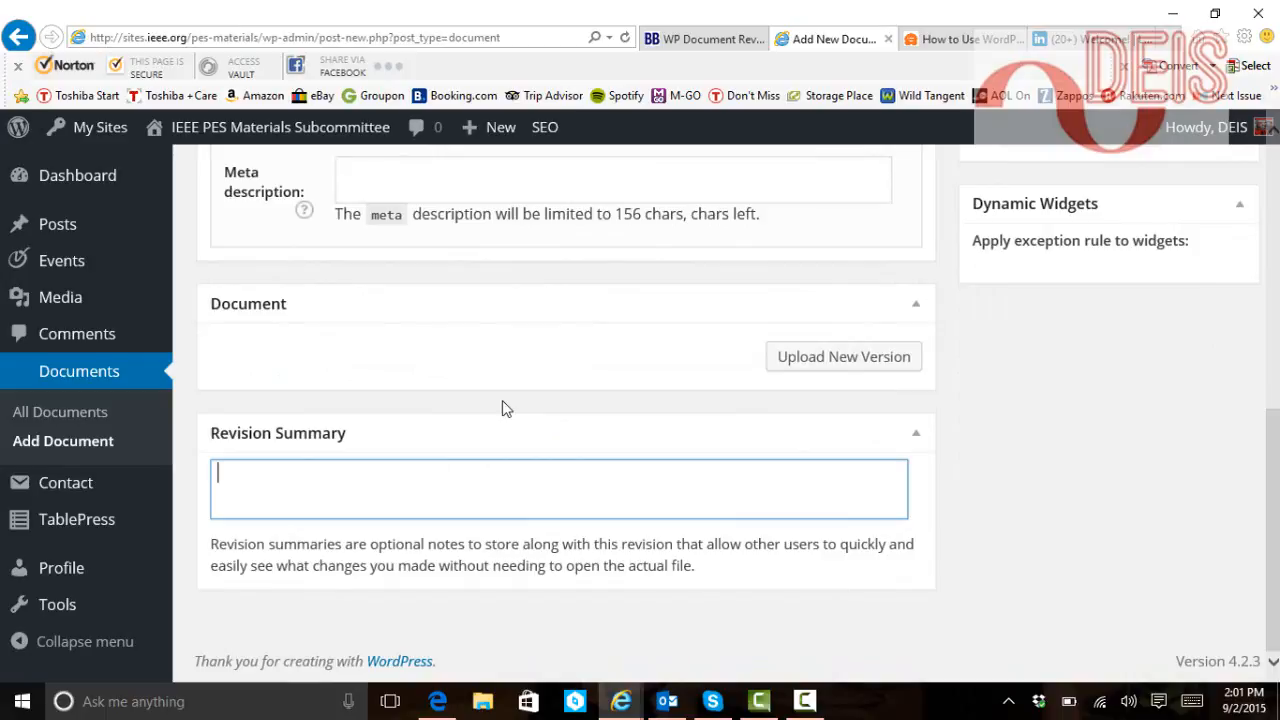
text(test of WP )
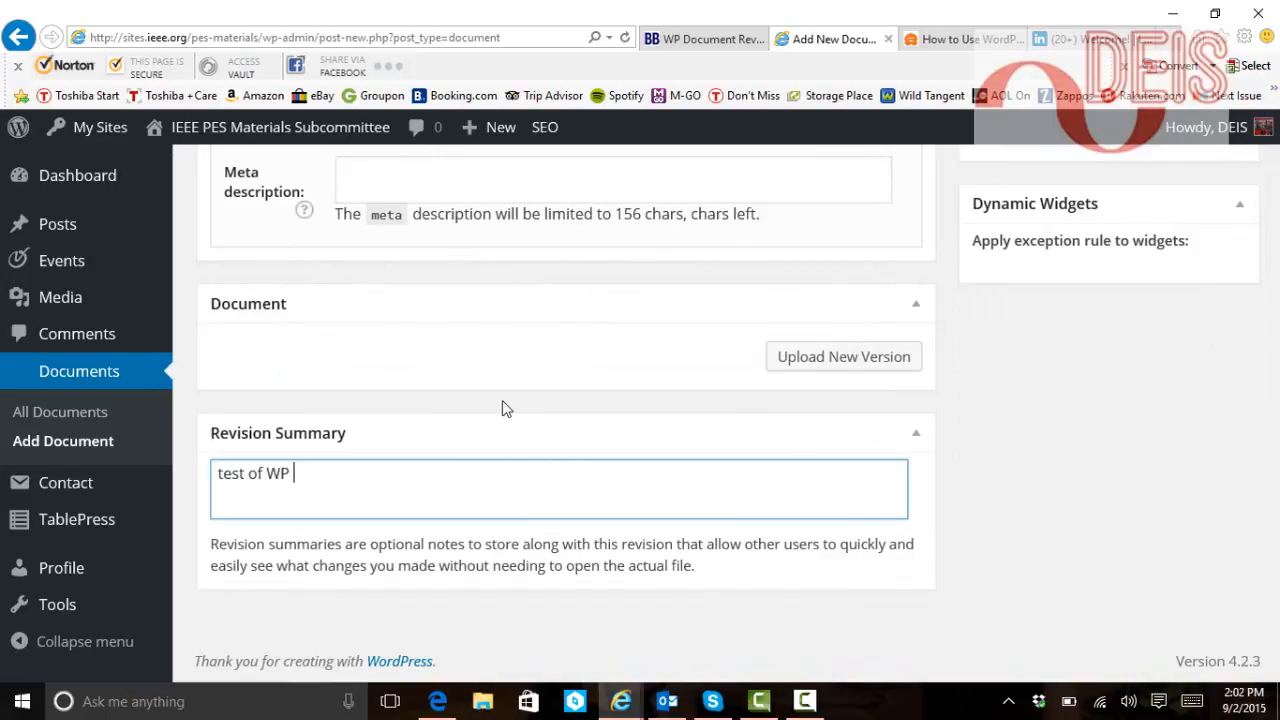
text(Document Rev)
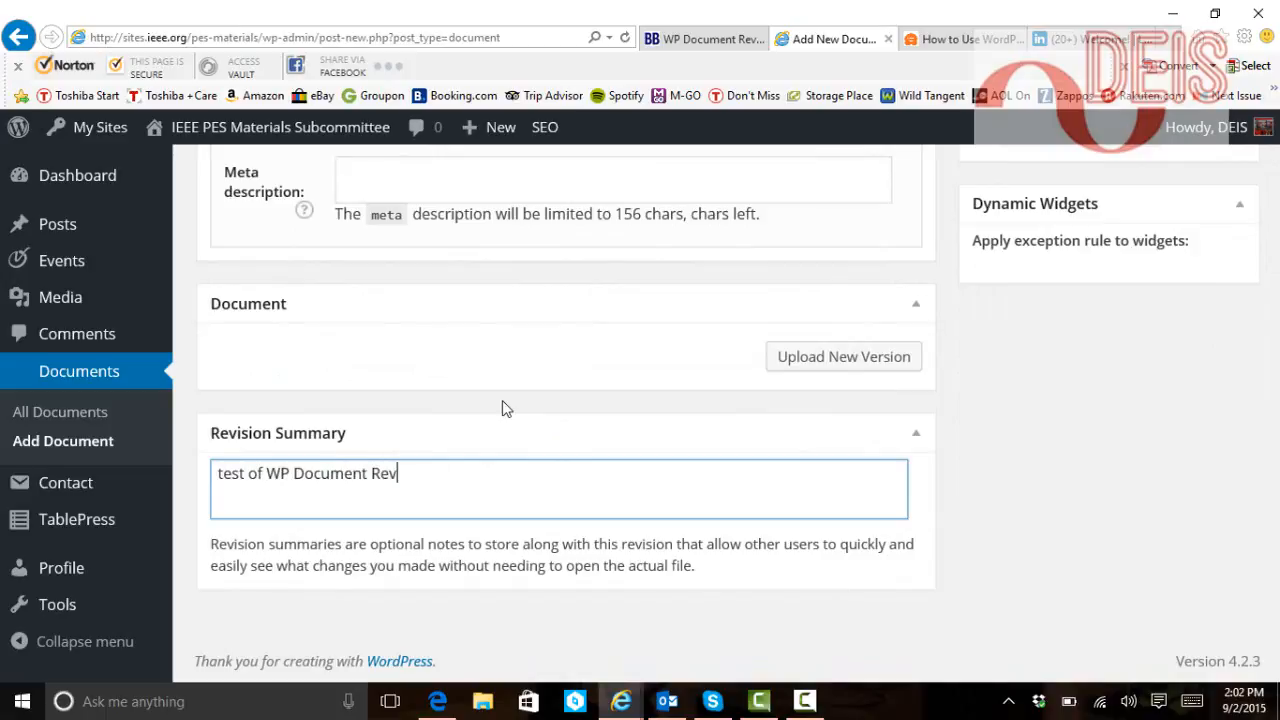
text(isions)
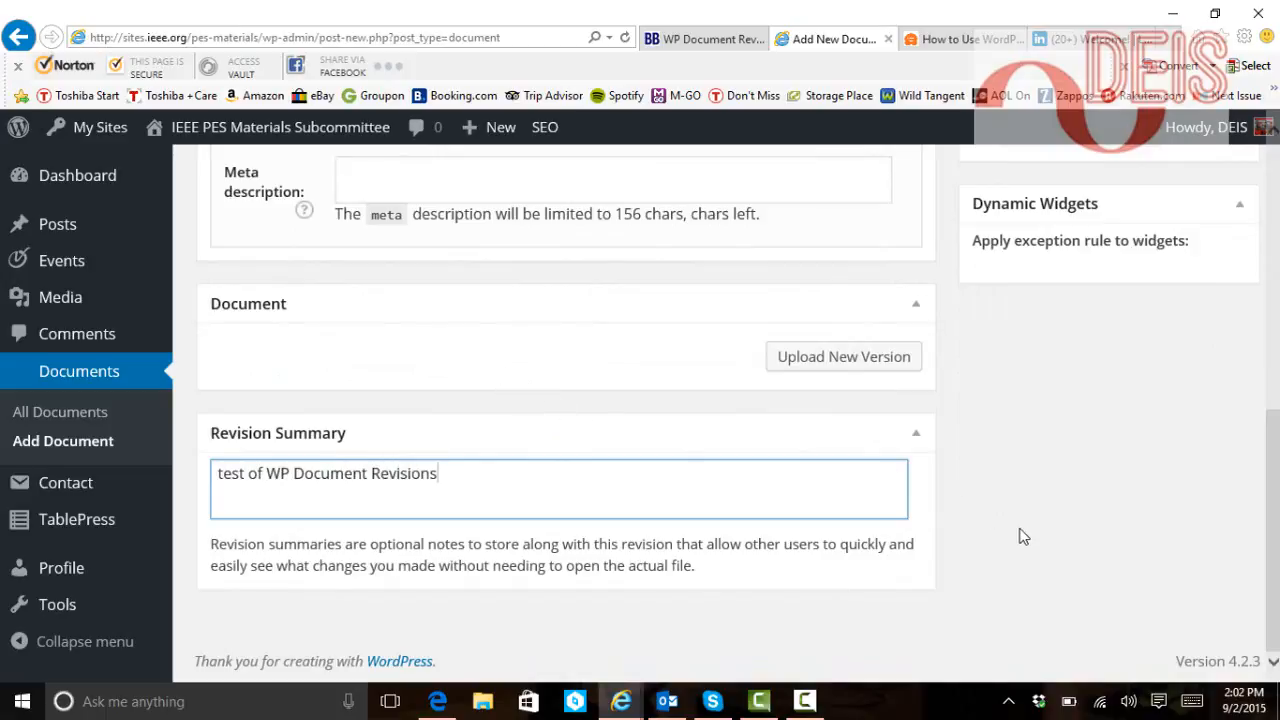
scroll(1022, 537, up, 5)
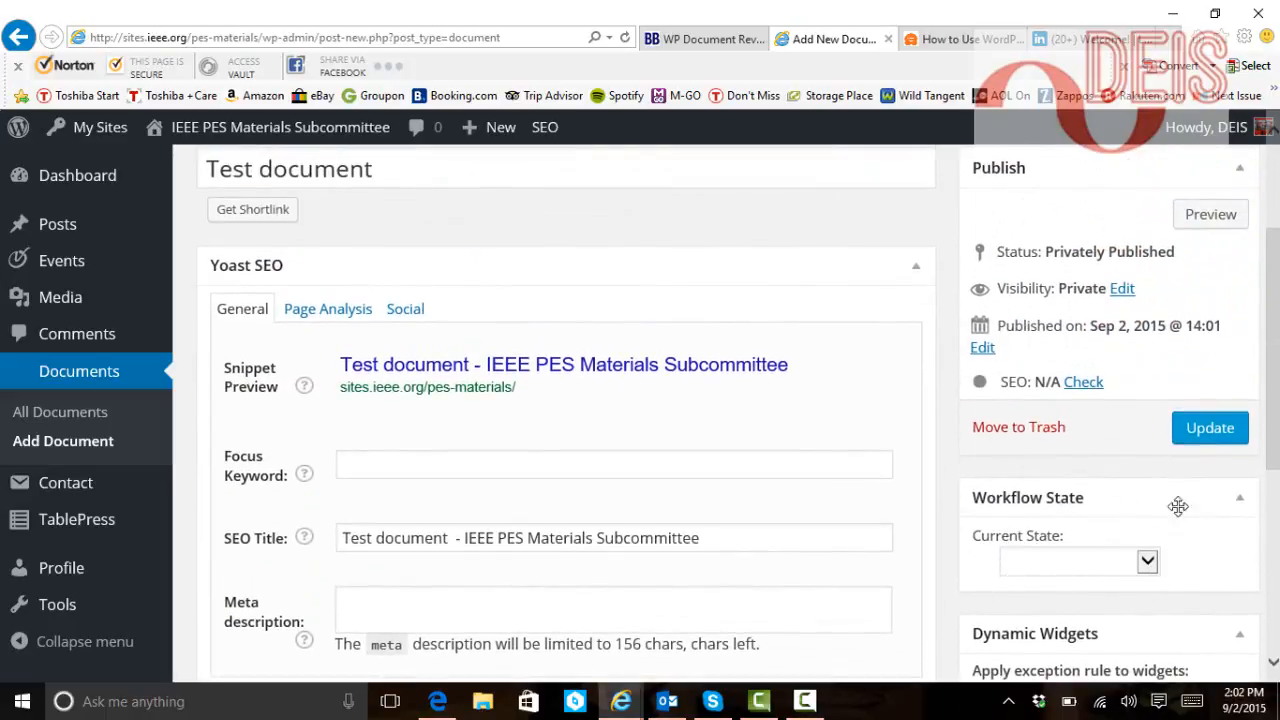
Choose Initial Draft as the Current State and reveal the Visibility options
click(1150, 564)
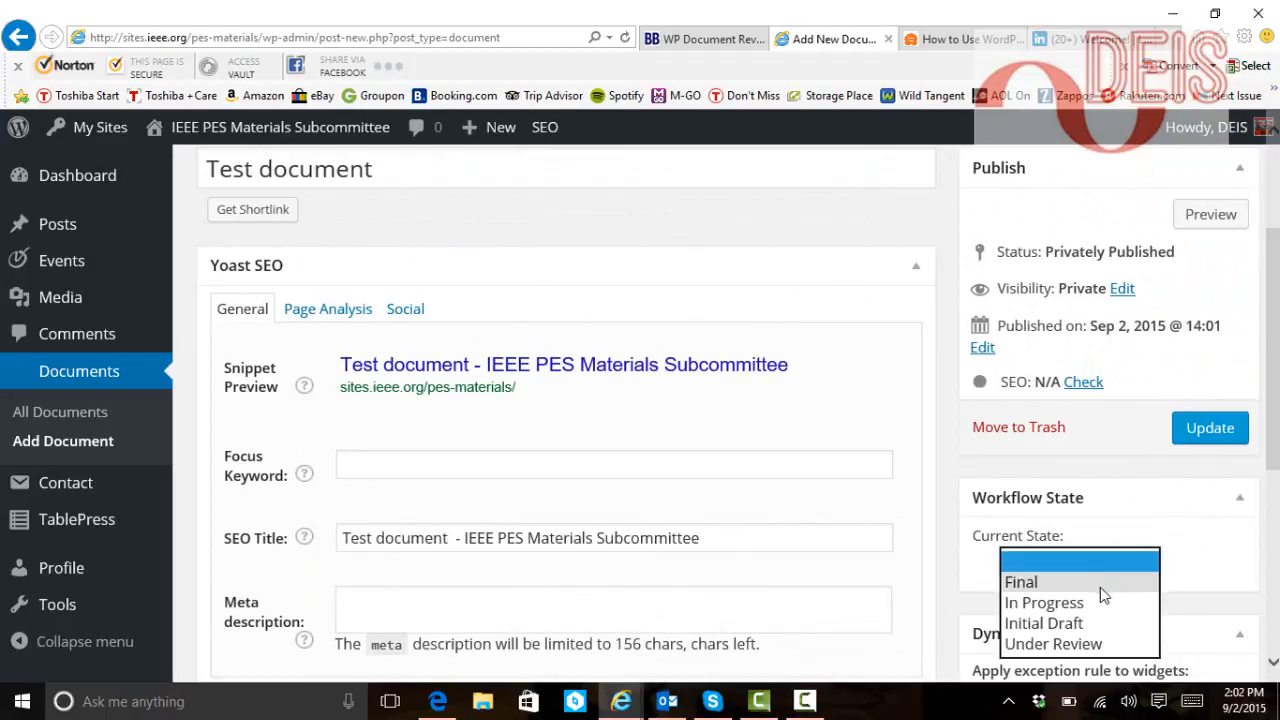
click(1086, 621)
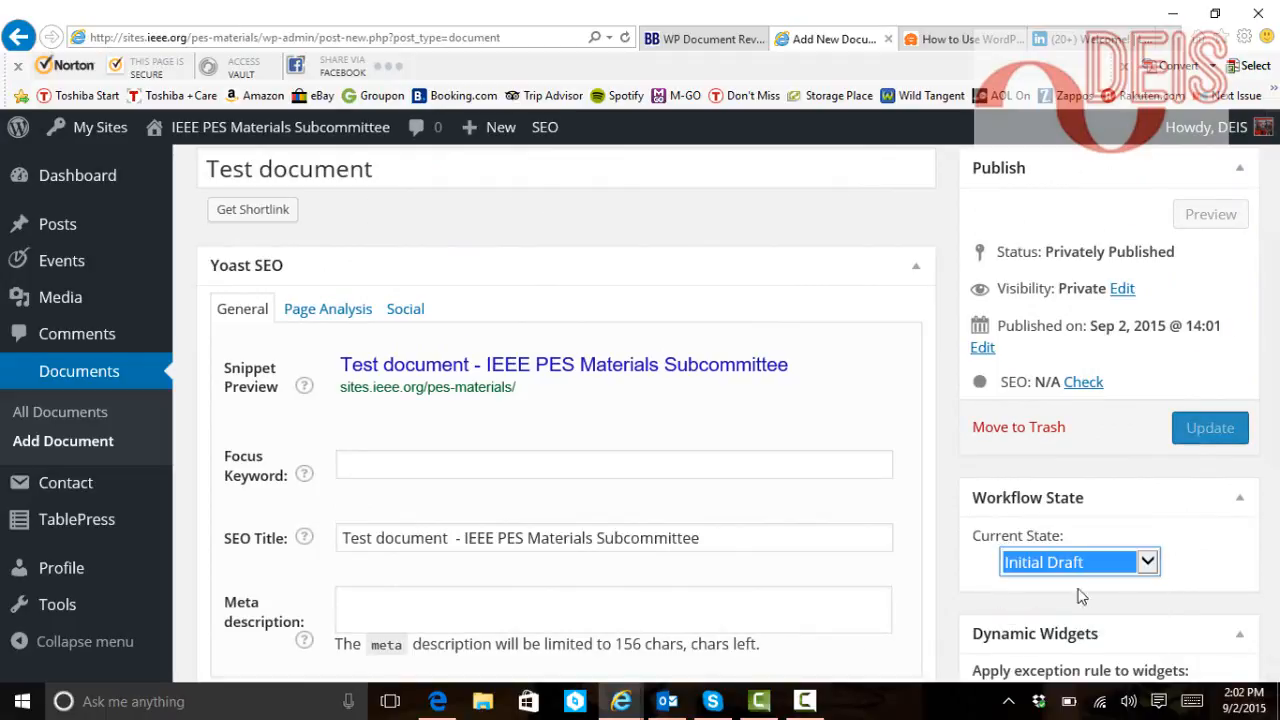
click(1152, 575)
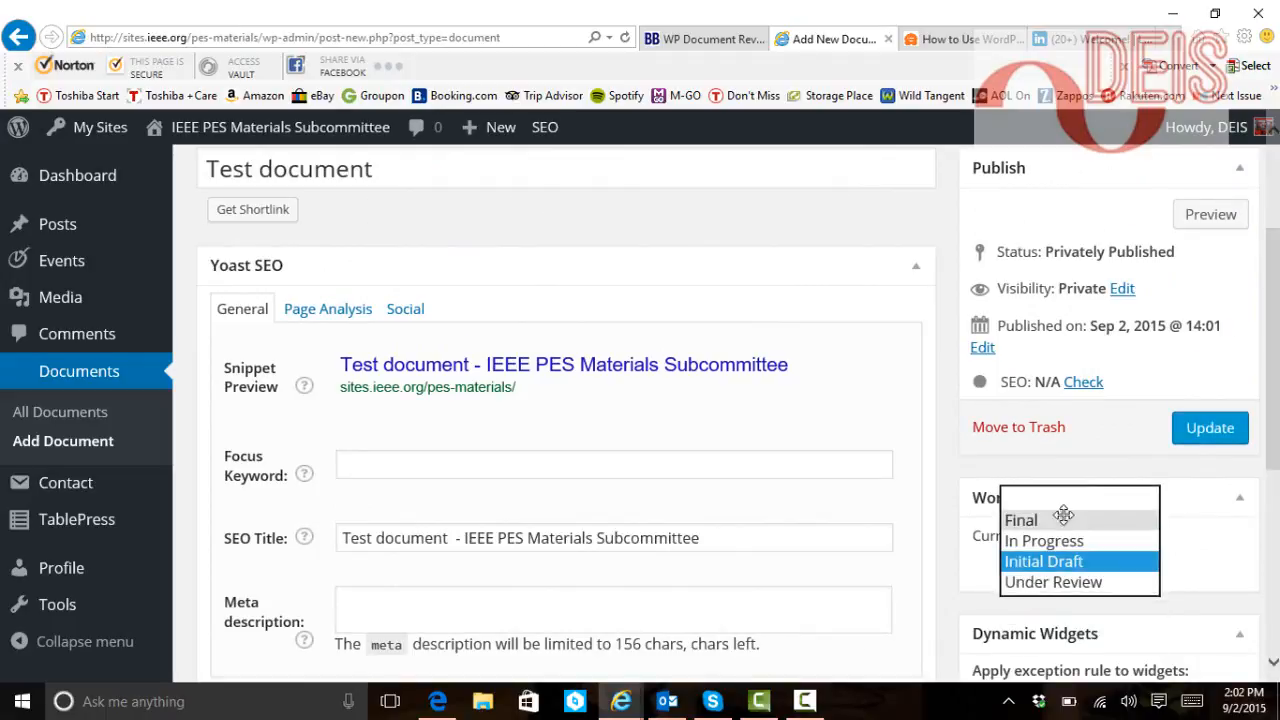
click(966, 484)
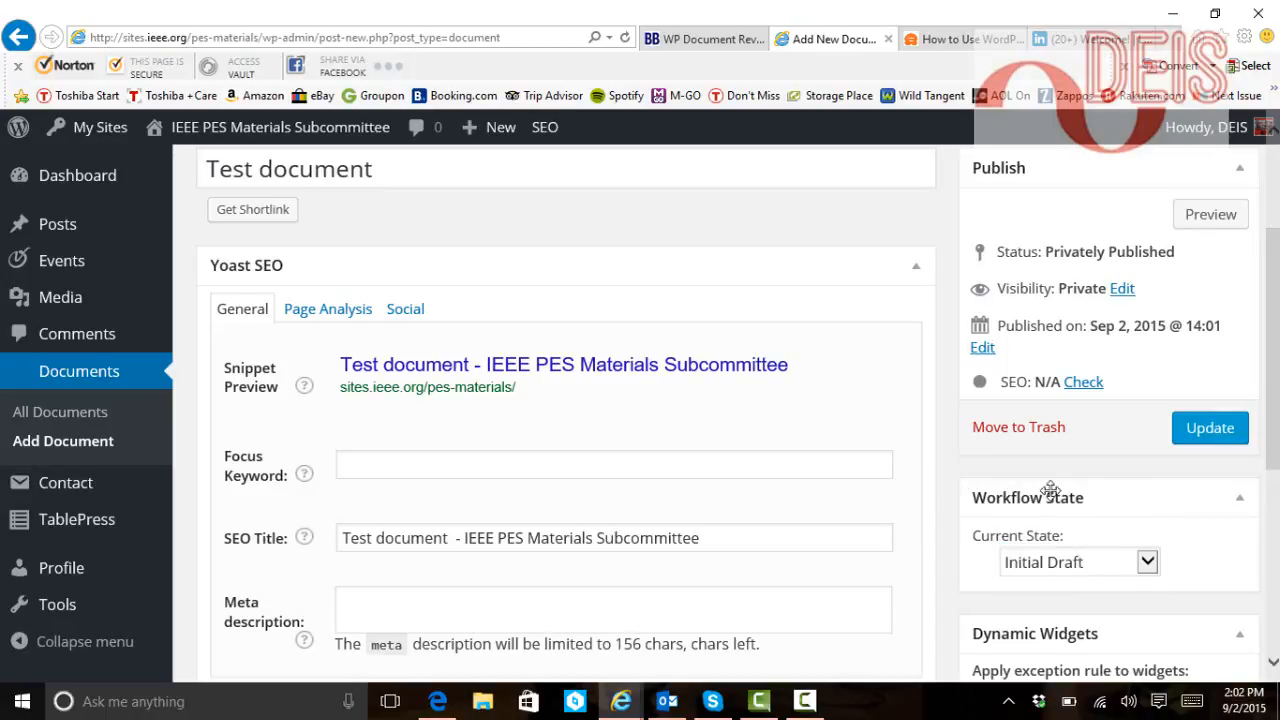
click(1121, 289)
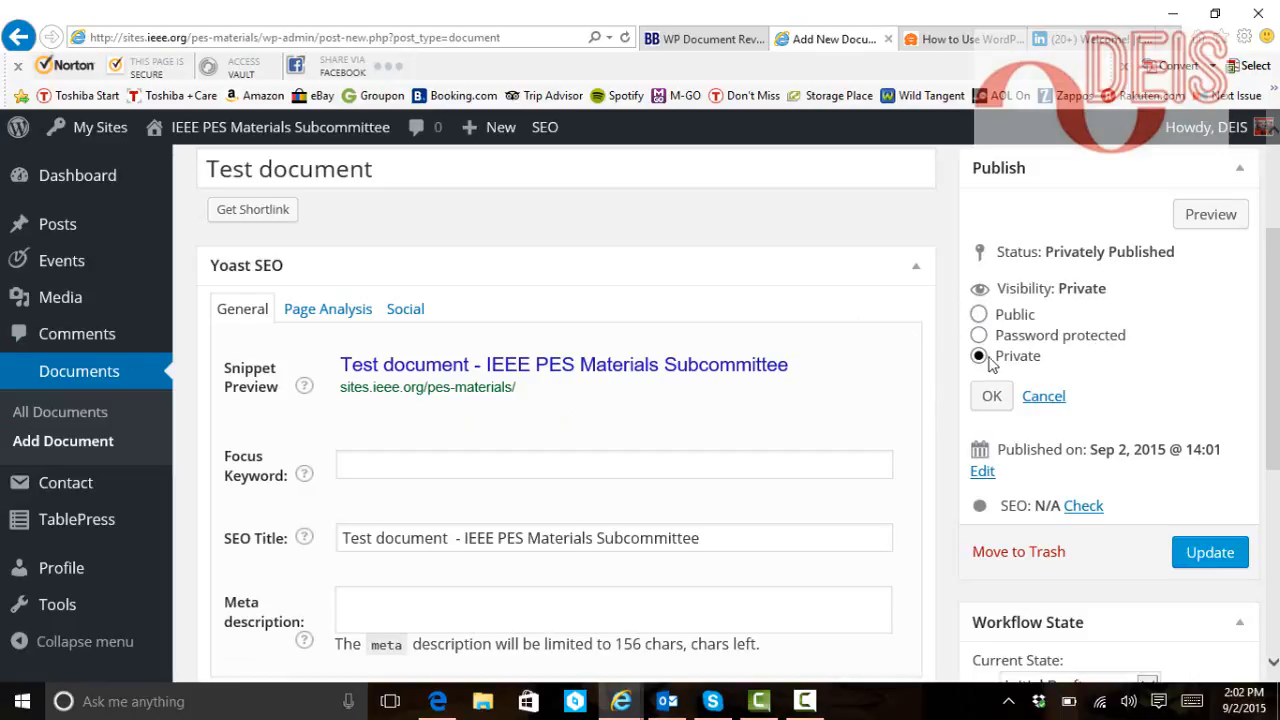
Confirm Private visibility and update the document to save it
click(989, 396)
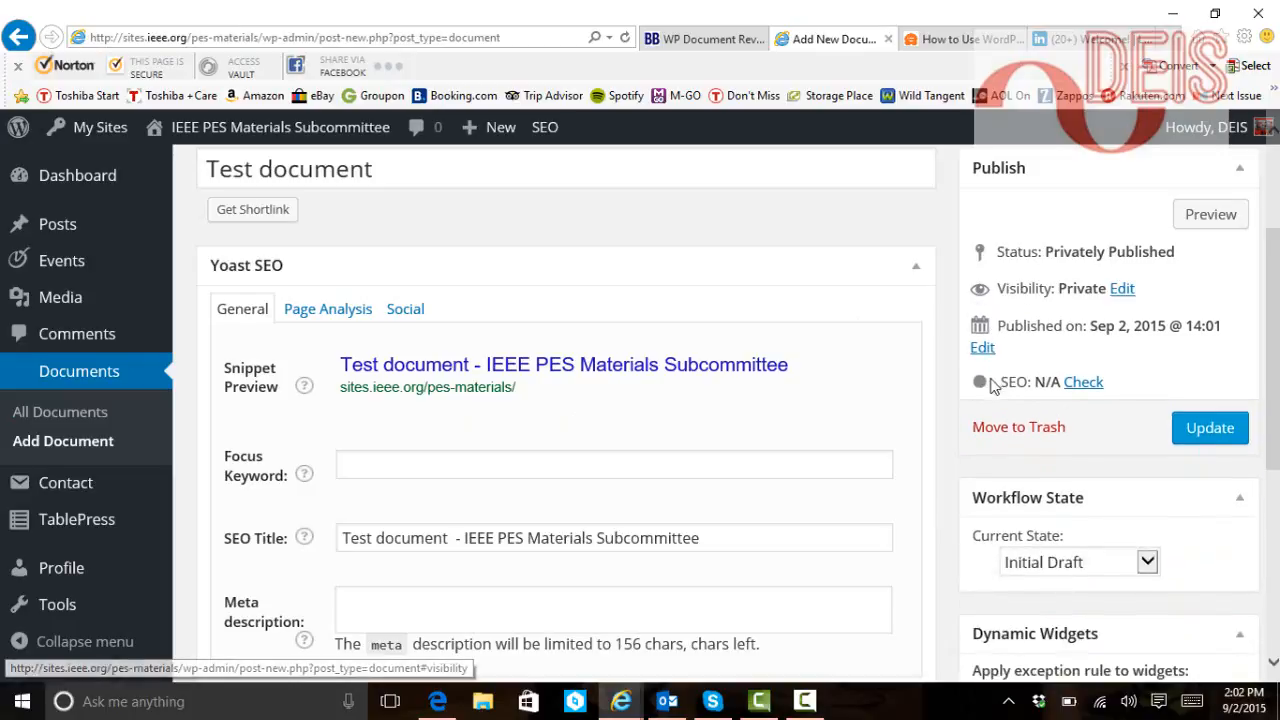
click(1215, 434)
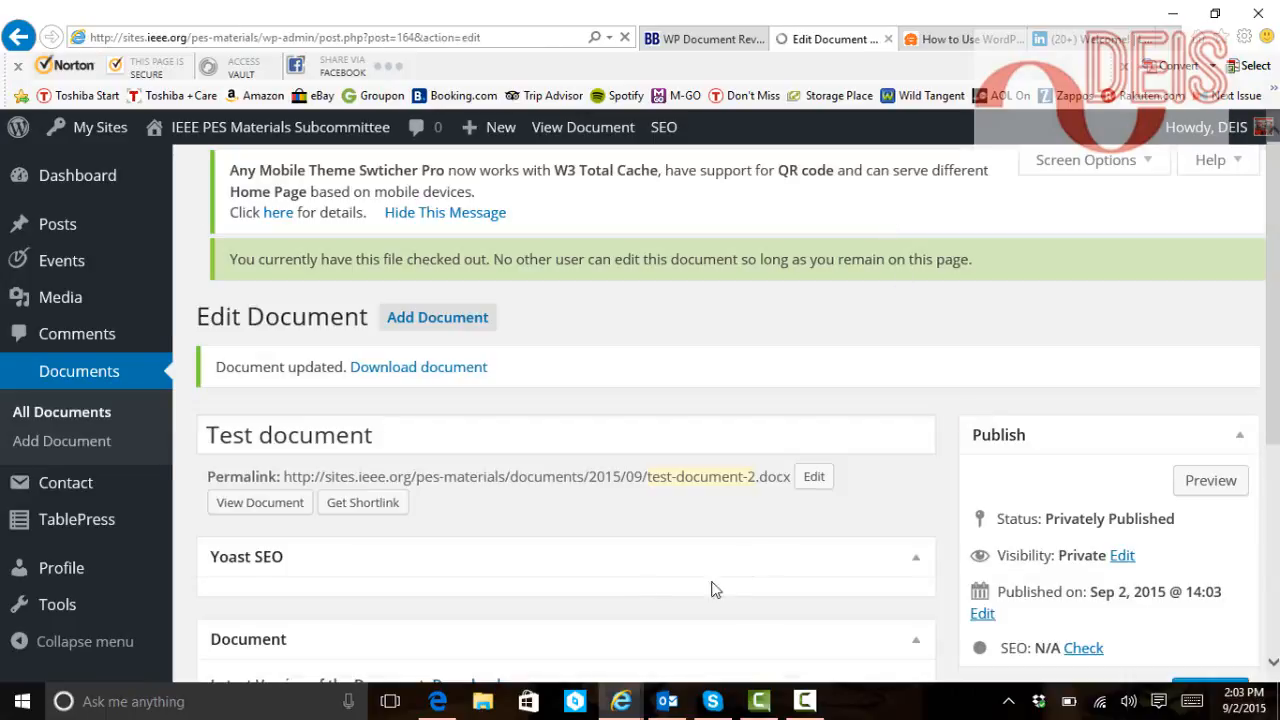
Select and copy the permalink ending test-document-2.docx
scroll(545, 519, down, 2)
scroll(545, 519, down, 2)
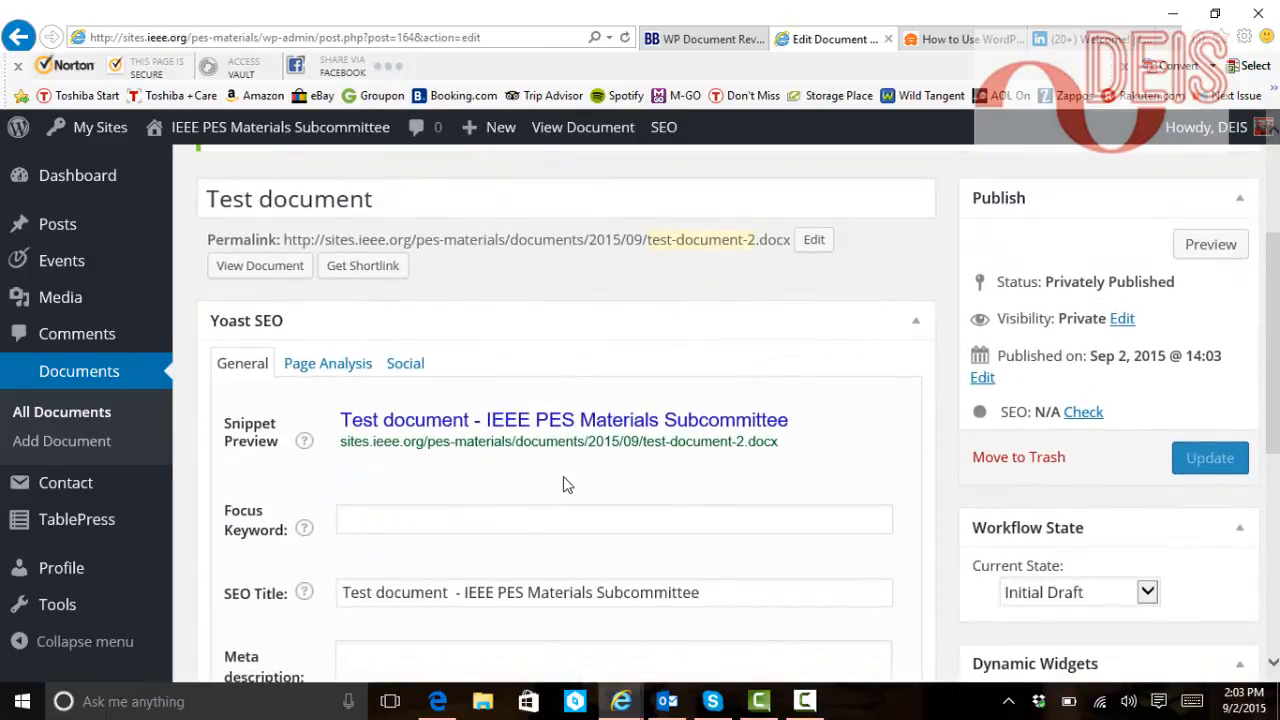
scroll(563, 480, up, 3)
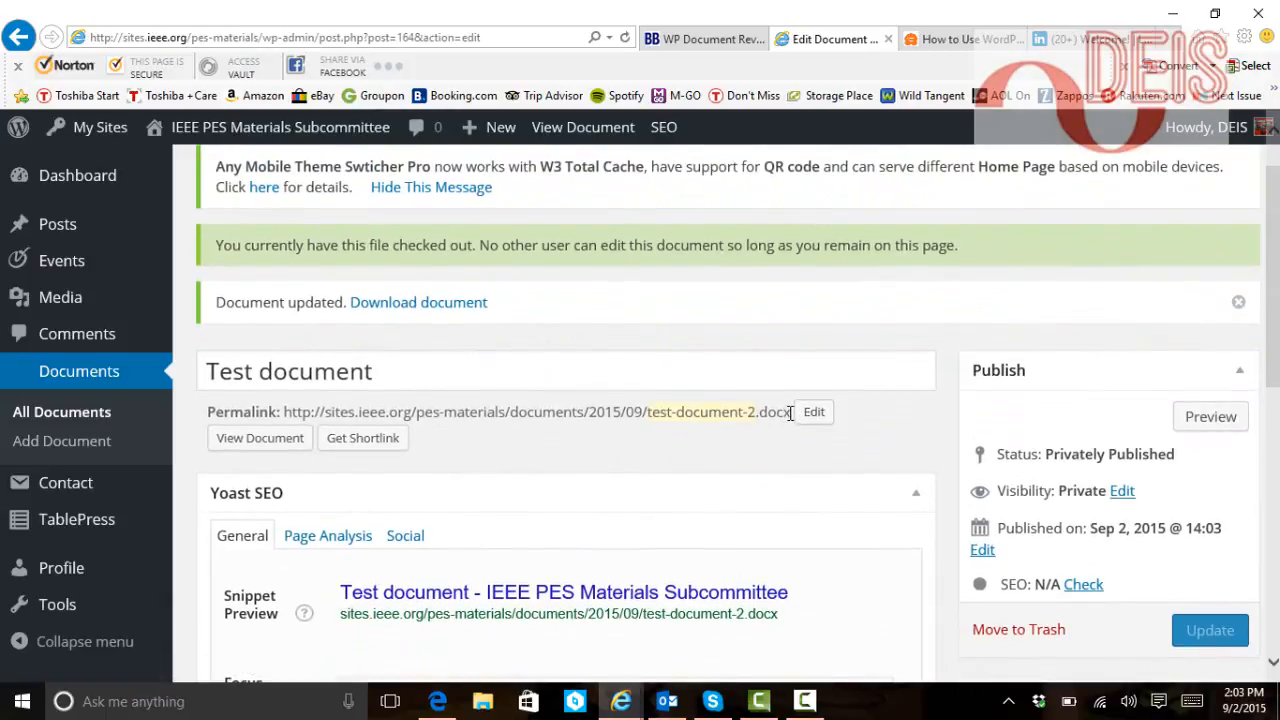
drag(790, 413, 285, 414)
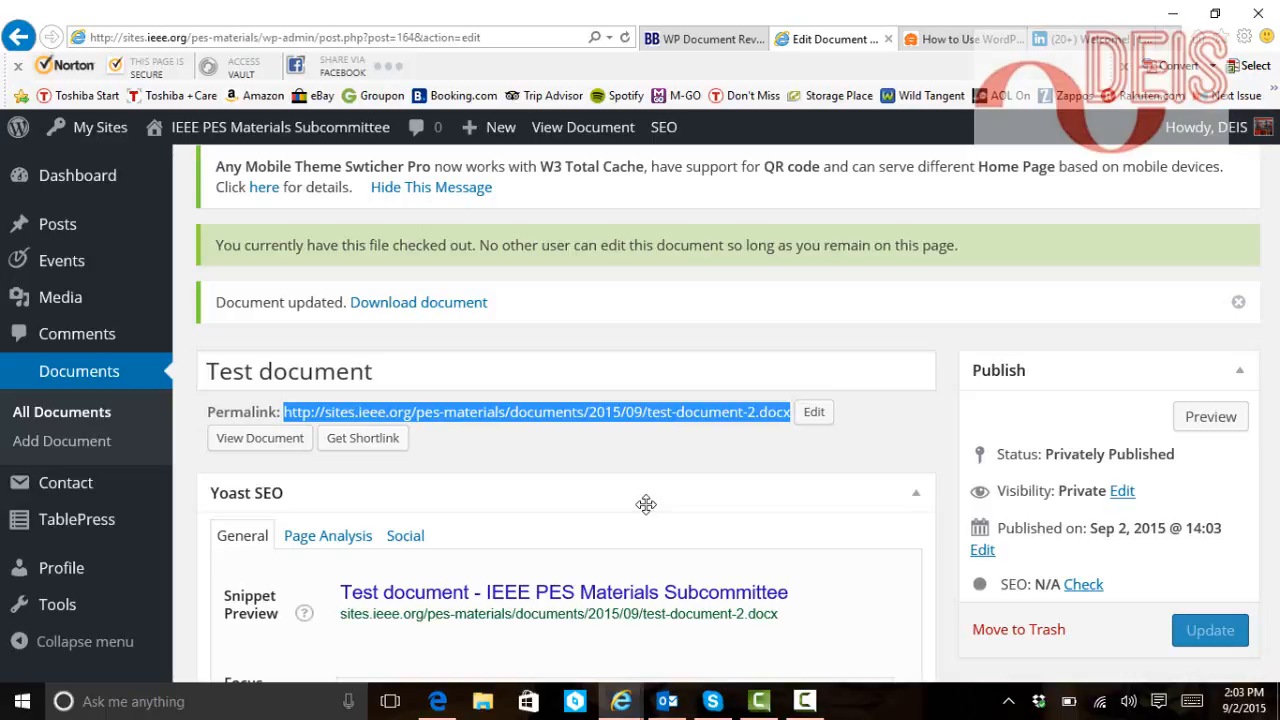
right_click(621, 413)
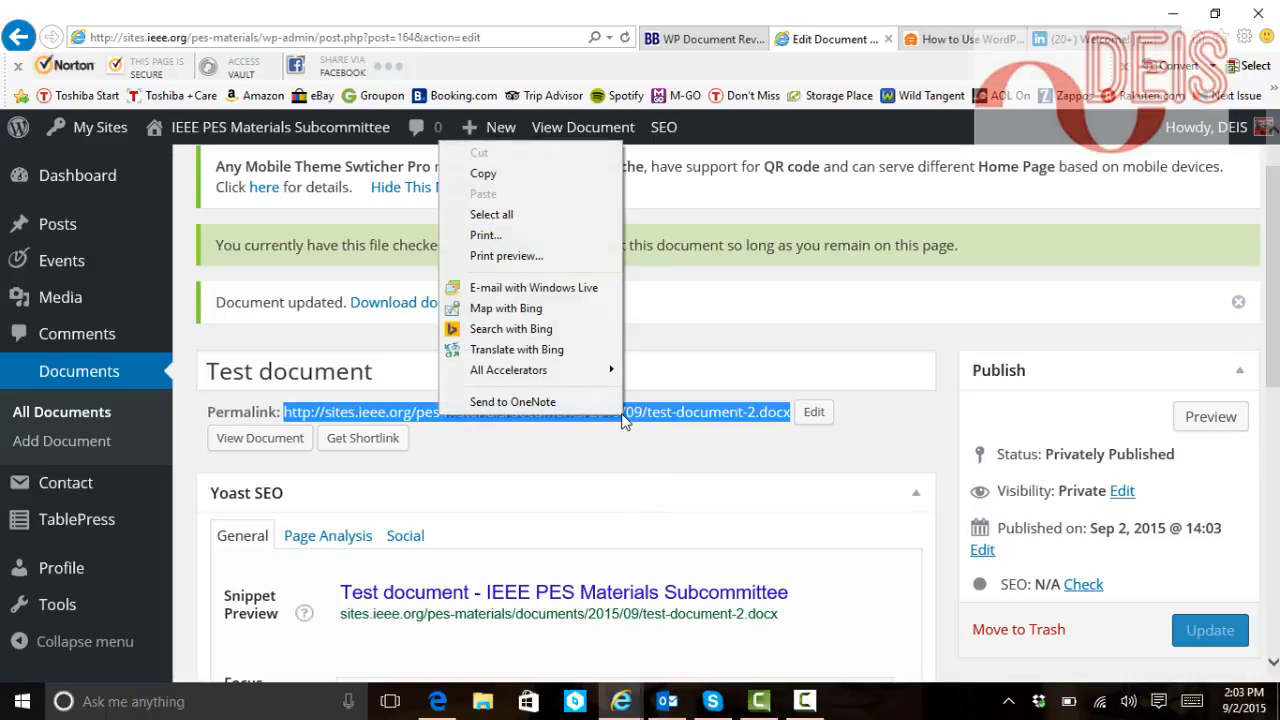
click(484, 176)
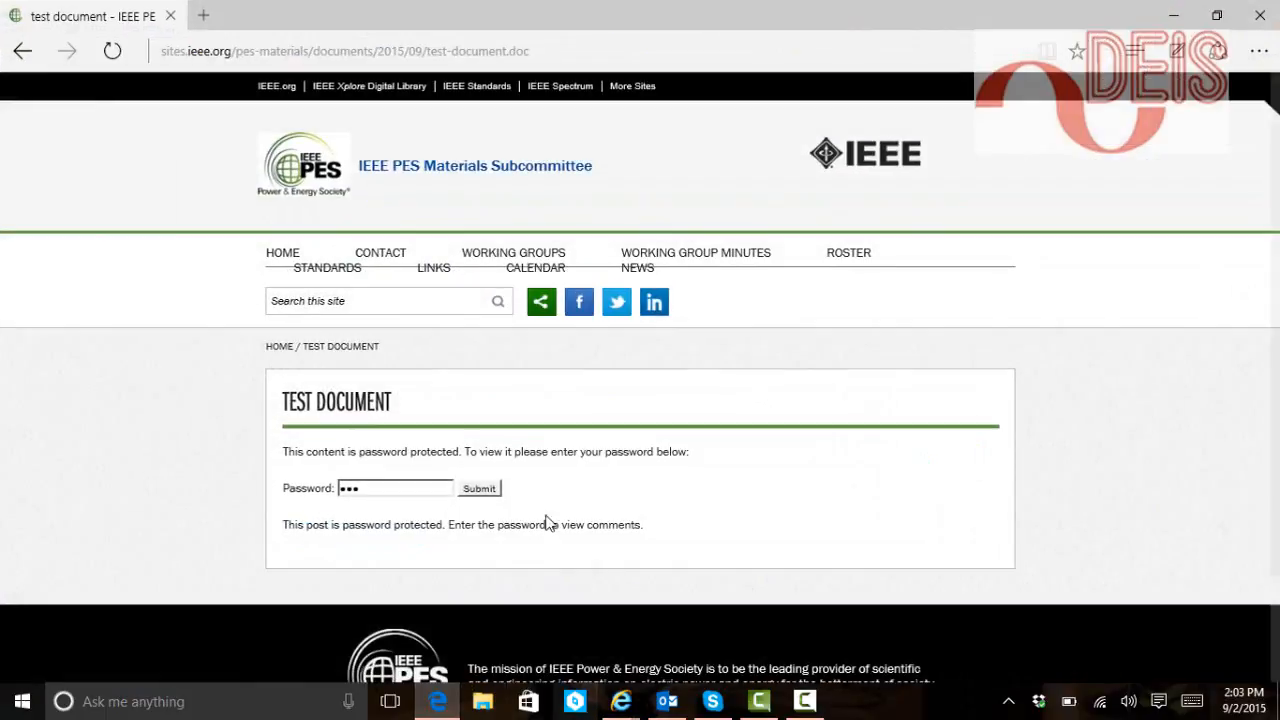
Load the copied .docx permalink in Edge, get 404 Not Found, then return to Edit Document
click(541, 52)
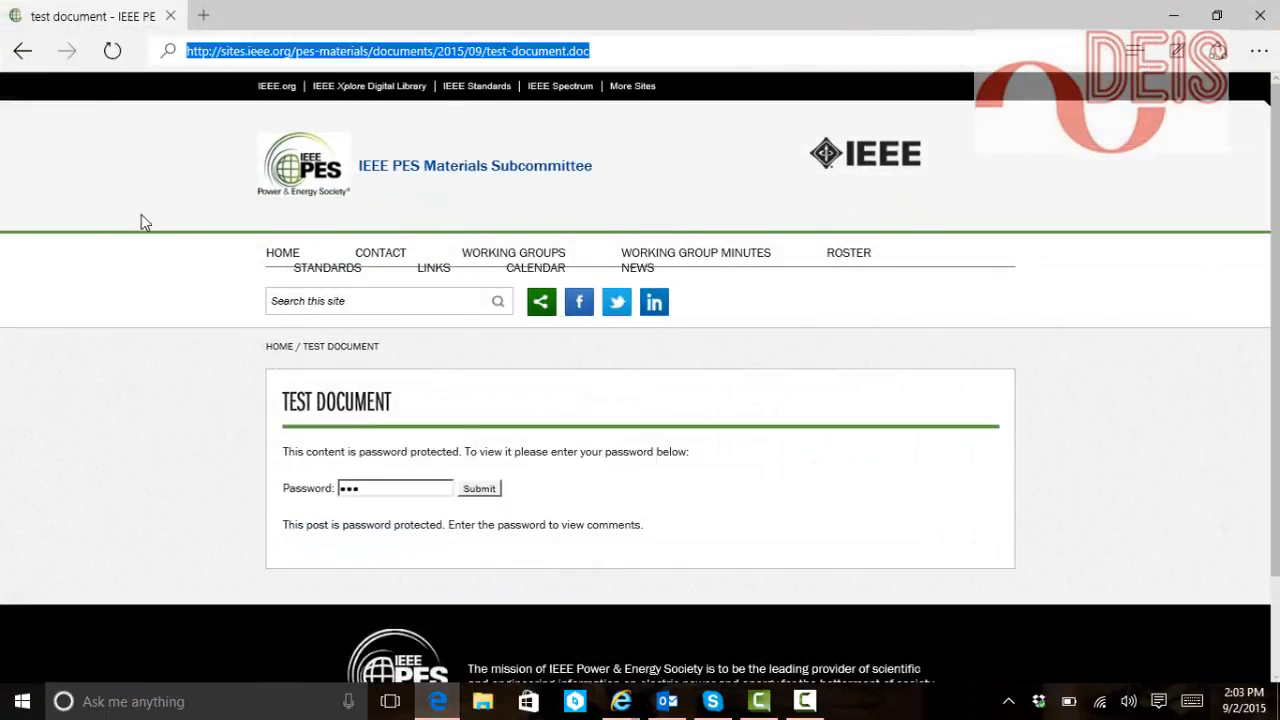
key(ctrl+v)
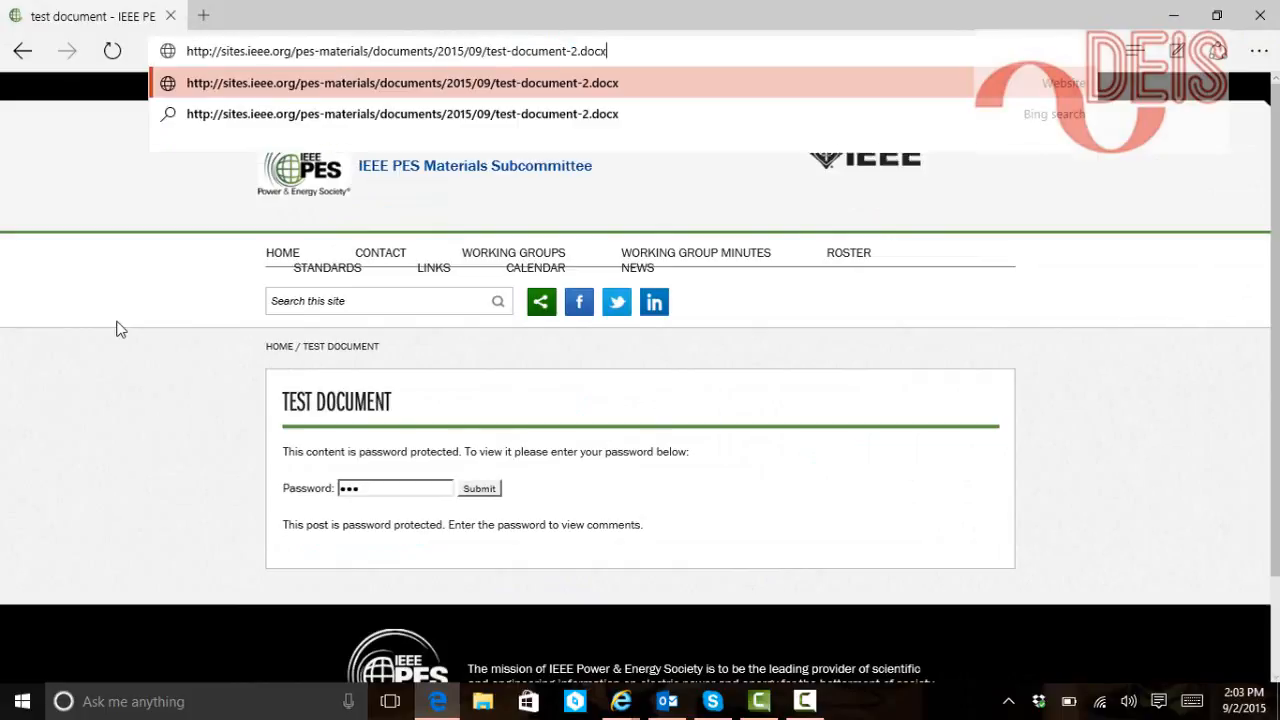
key(Return)
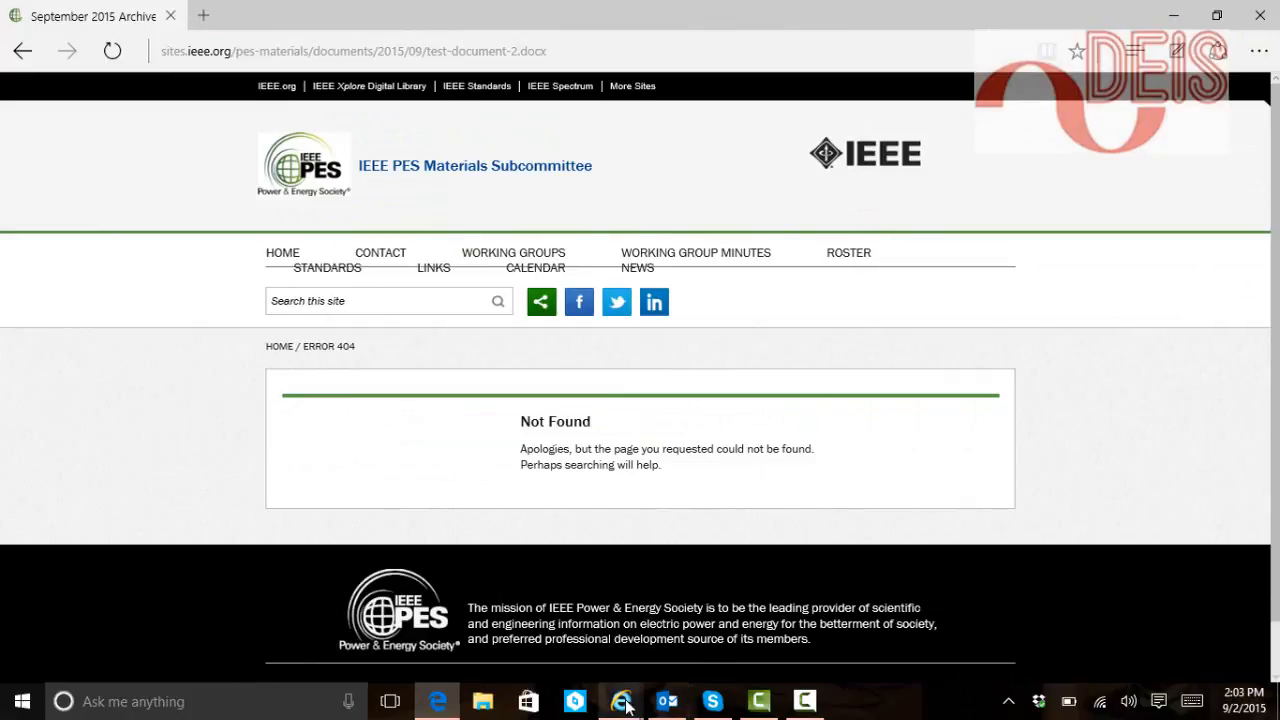
mouse_move(621, 701)
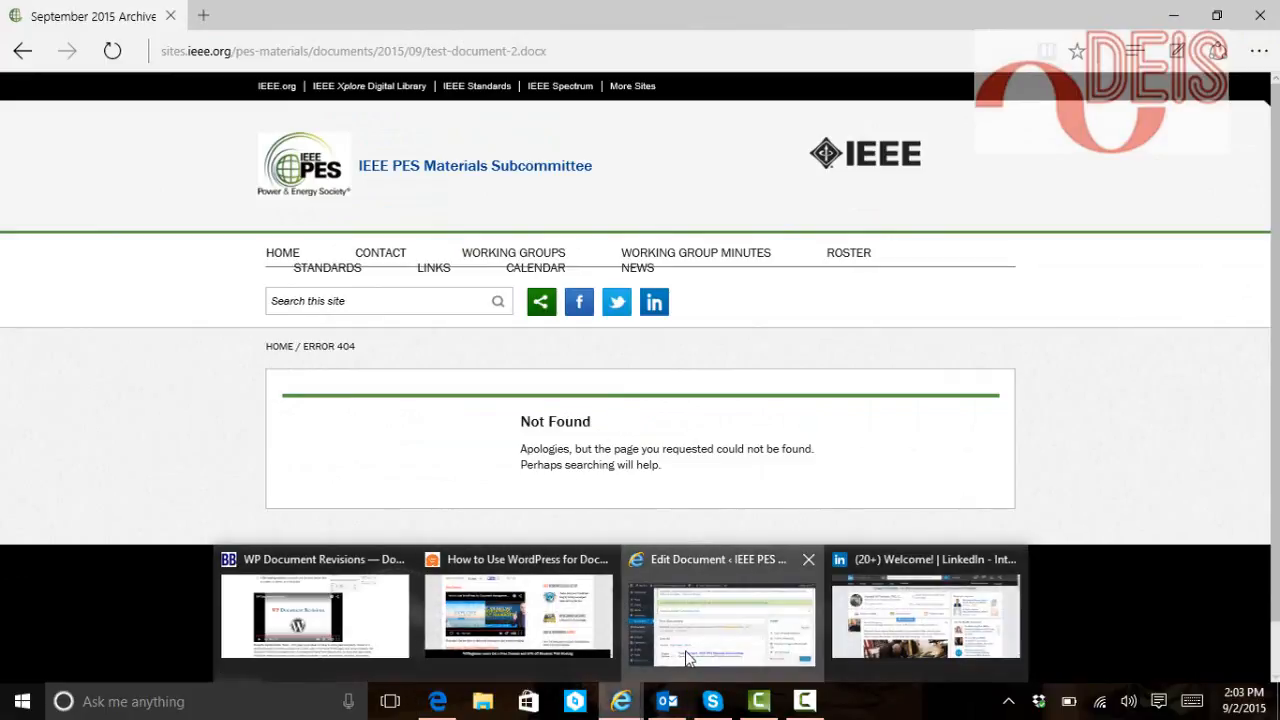
click(660, 630)
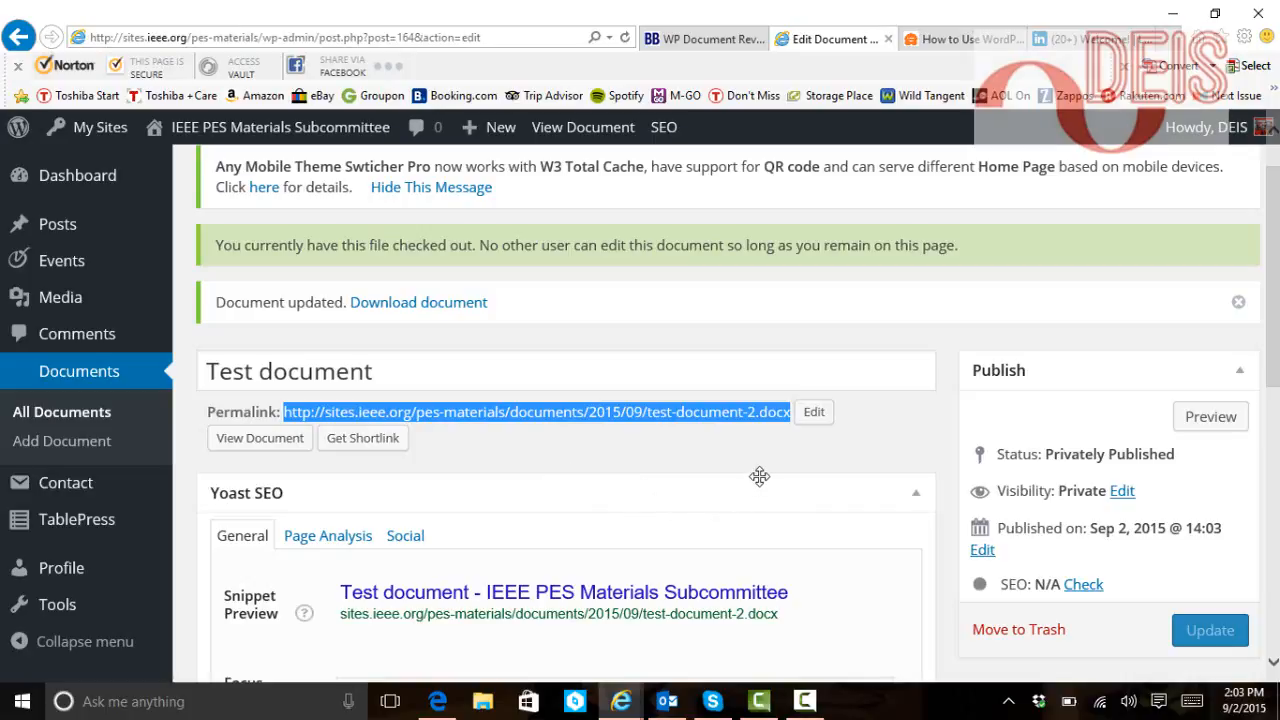
Set visibility to Password protected with a password, then publish Test document
scroll(759, 482, down, 3)
scroll(762, 482, up, 2)
scroll(775, 487, down, 1)
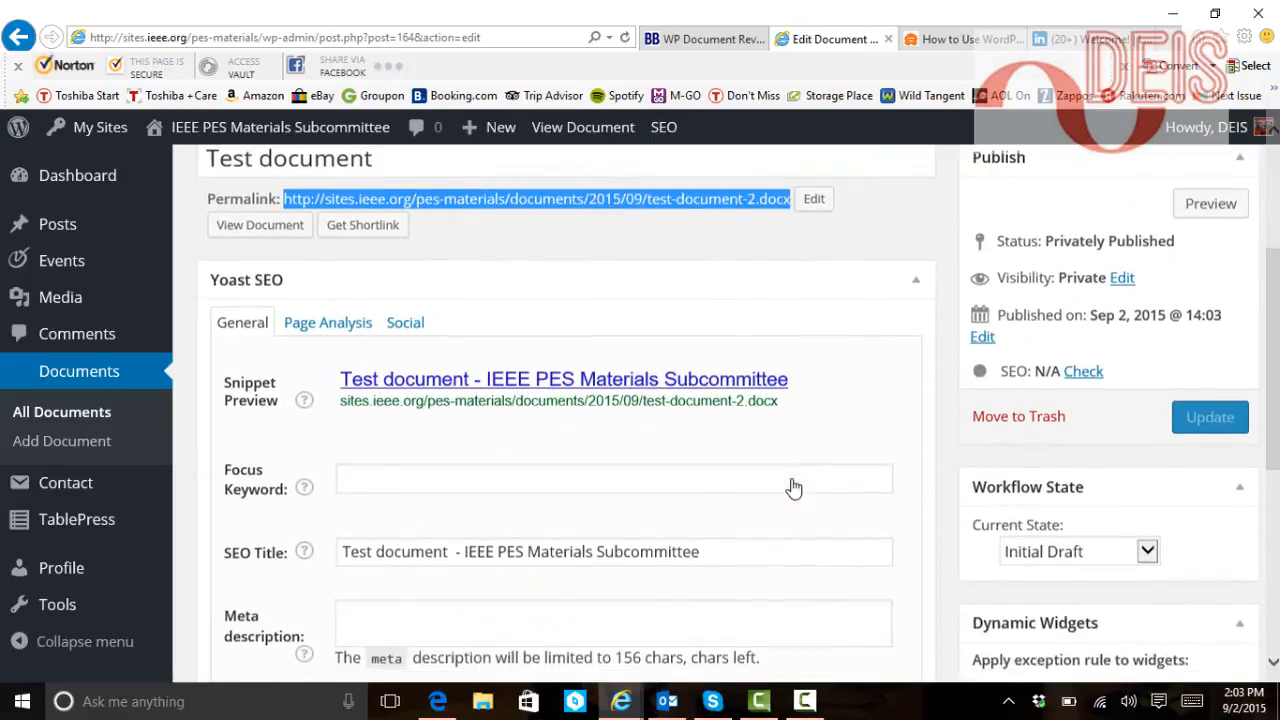
click(1121, 277)
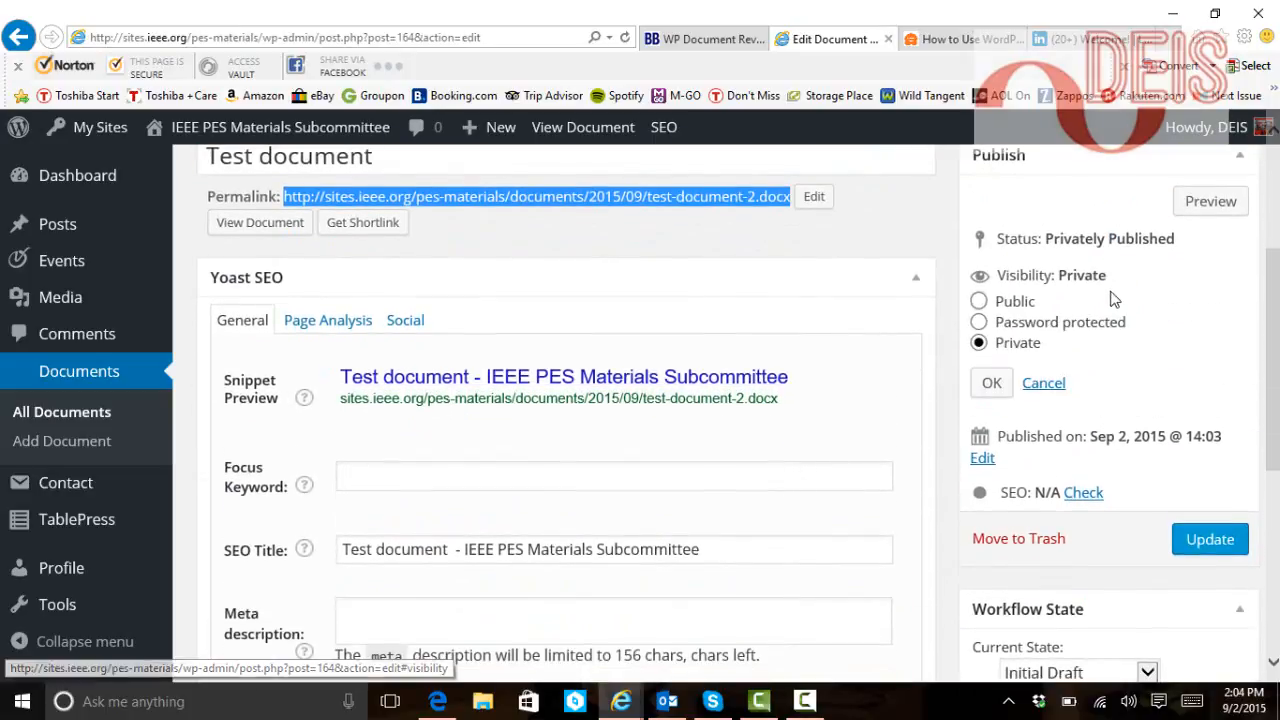
click(979, 322)
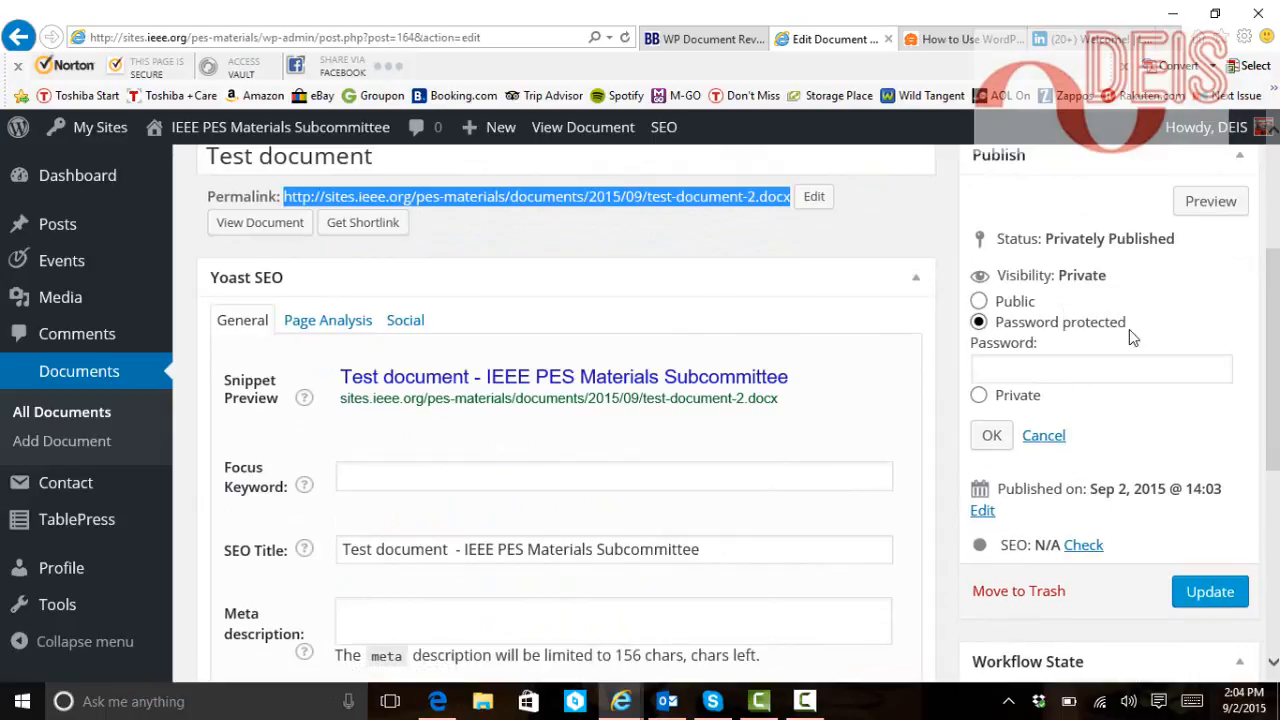
click(1050, 367)
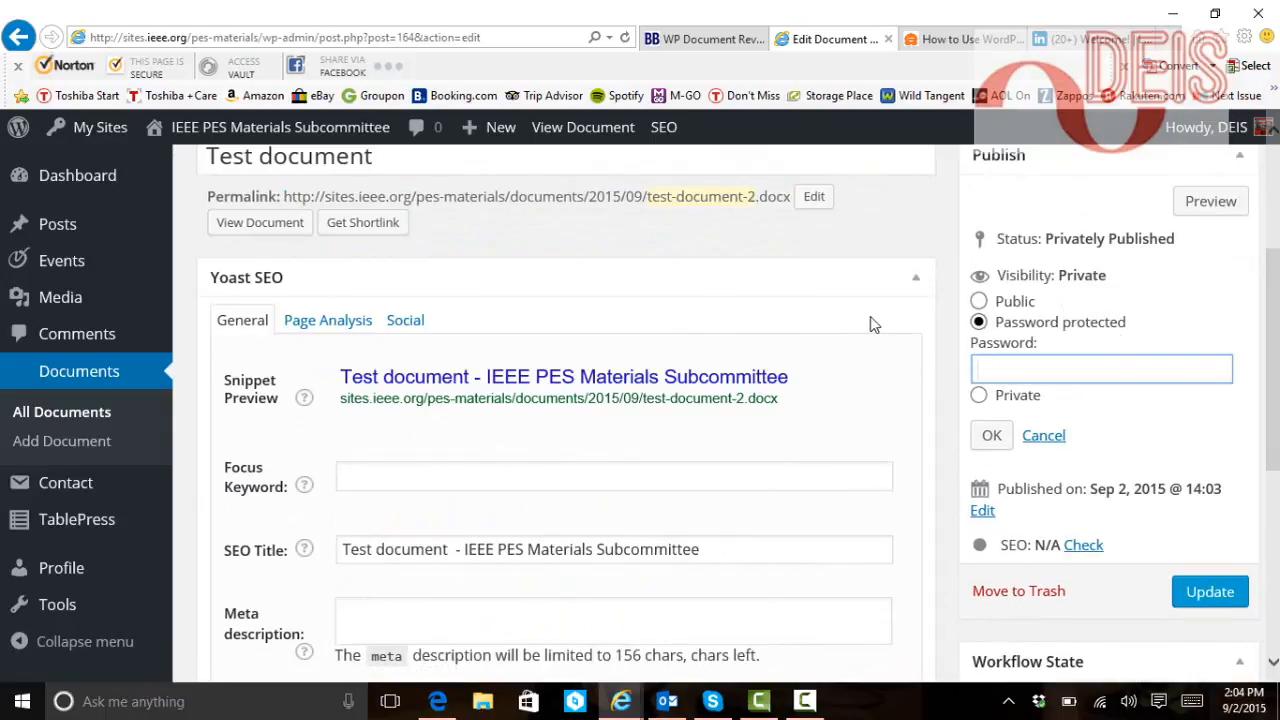
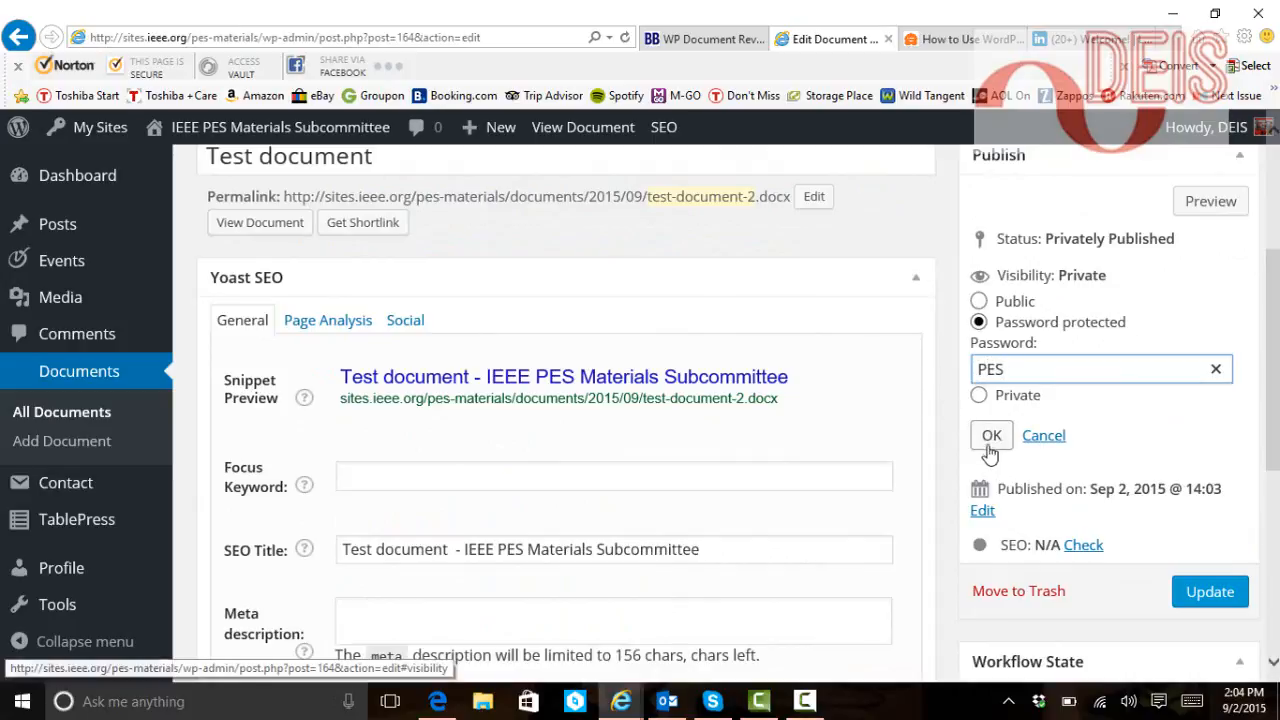
key(Return)
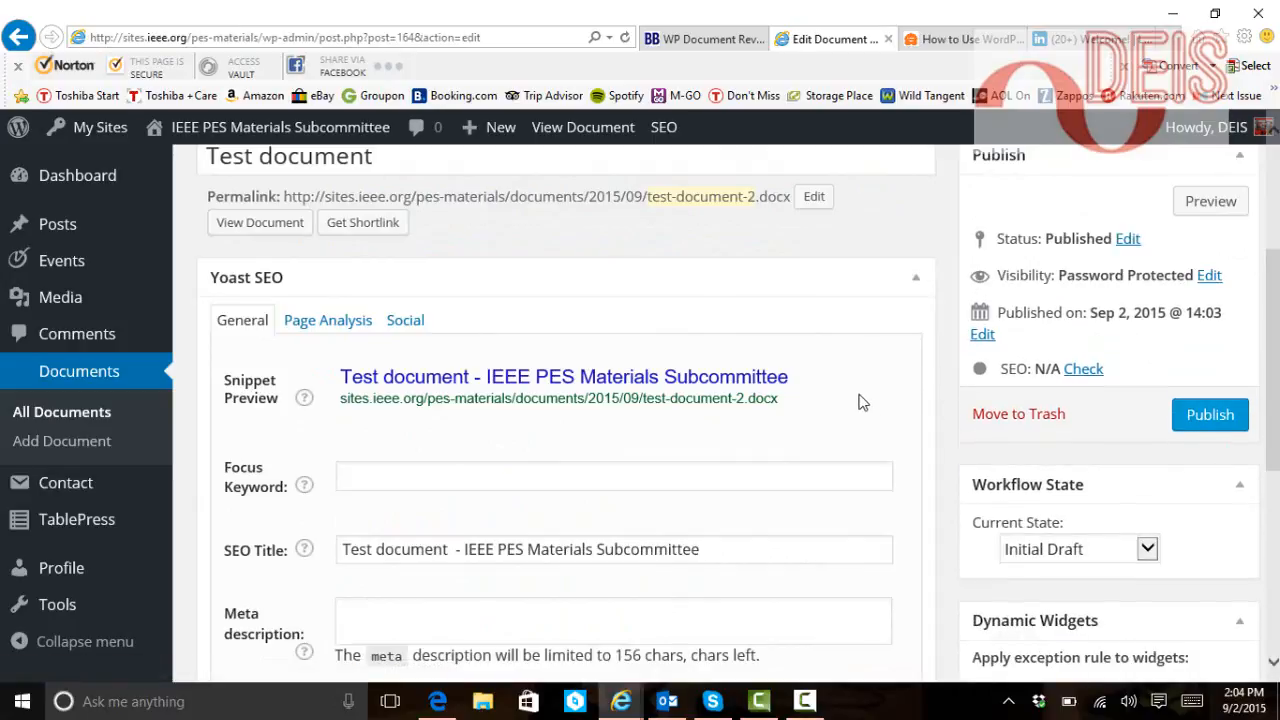
click(1210, 425)
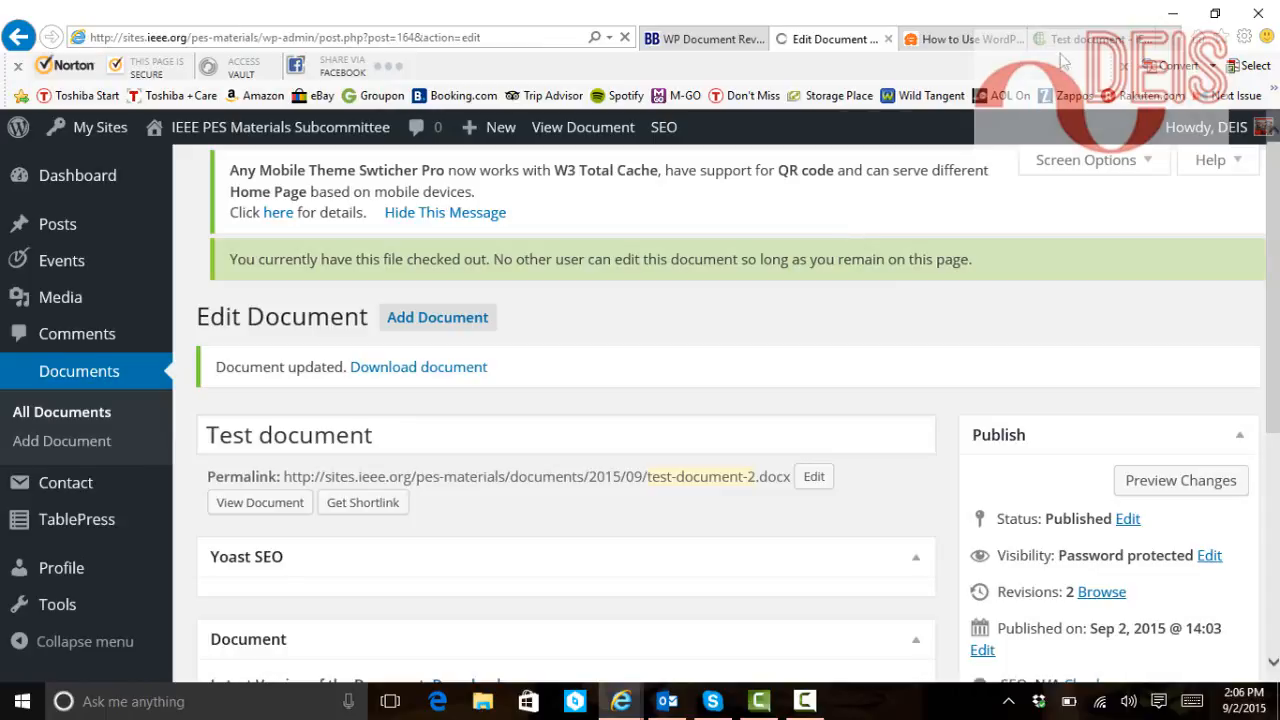
Unlock the Test document page with its password and open test-document-2.docx in Microsoft Word
click(1068, 42)
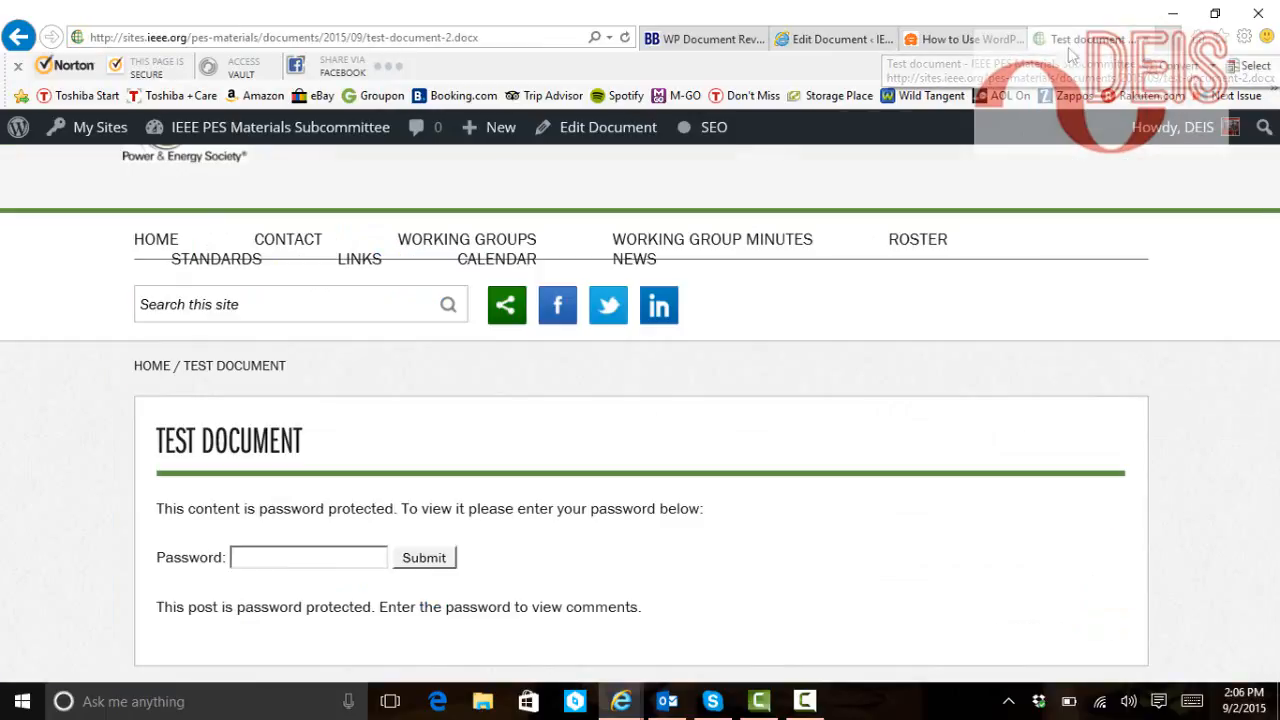
click(363, 554)
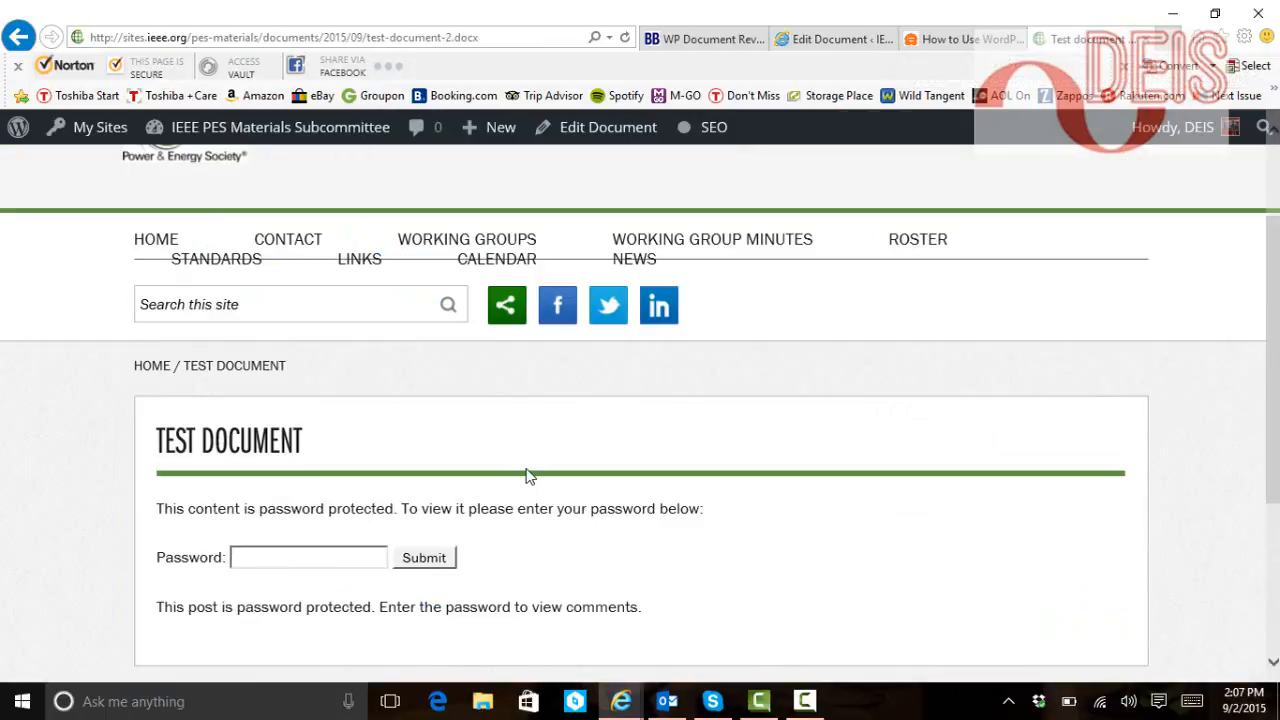
key(Return)
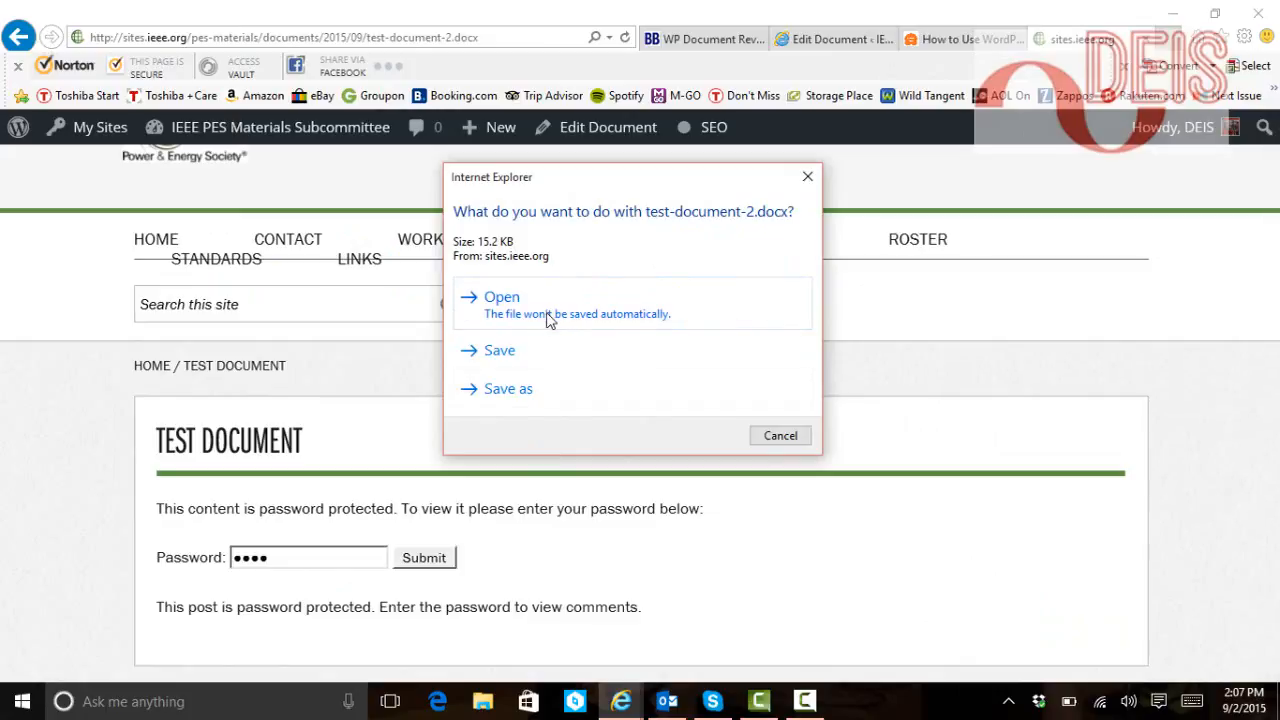
click(521, 313)
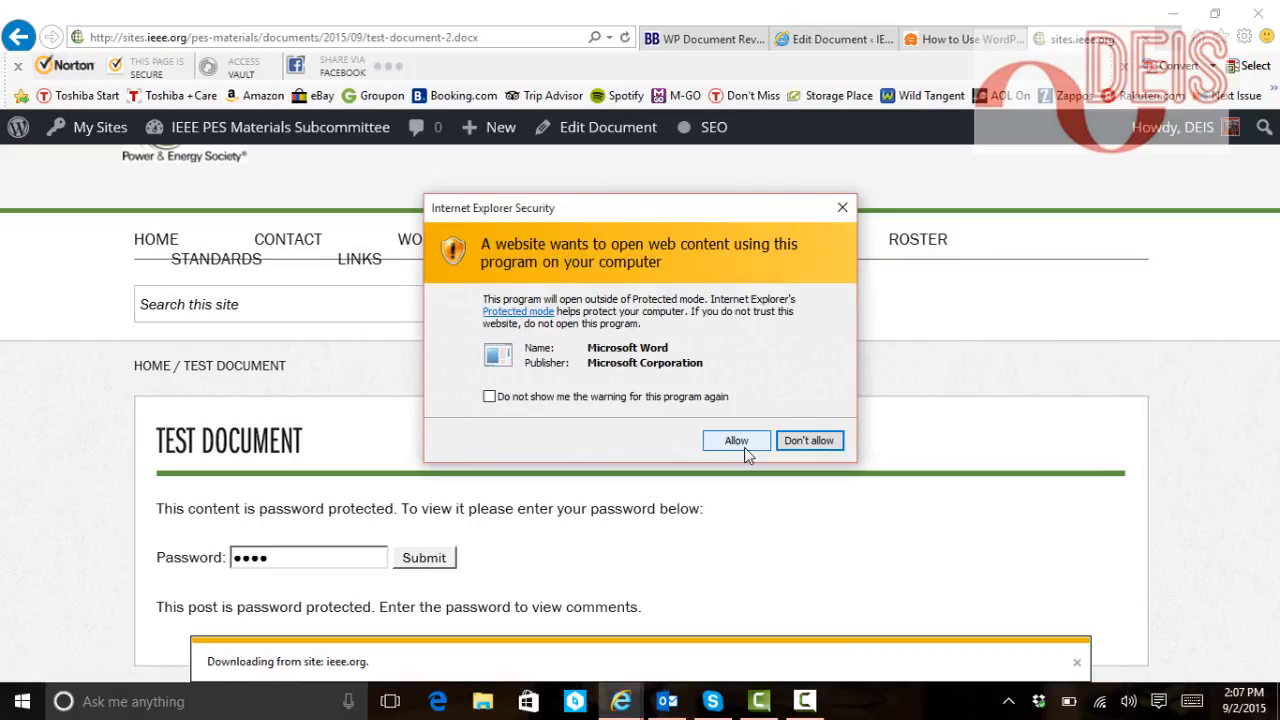
click(736, 441)
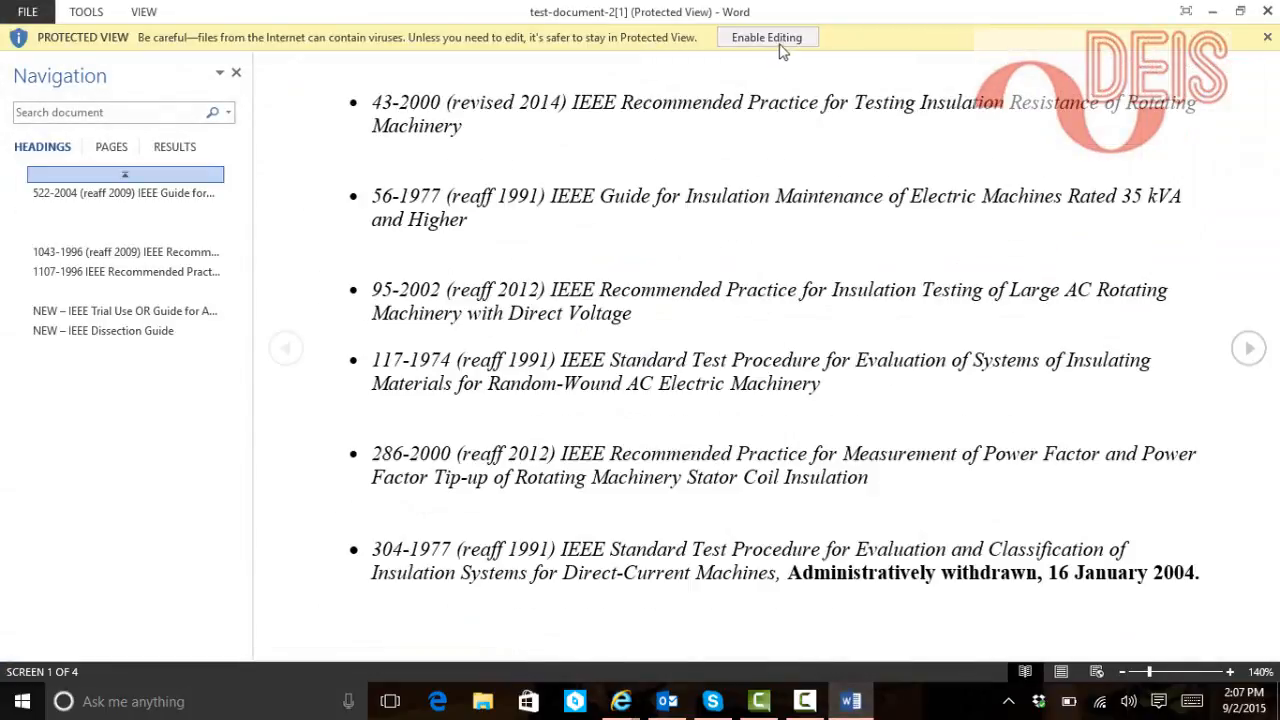
Enable editing on test-document-2 in Word, then close Word
click(779, 46)
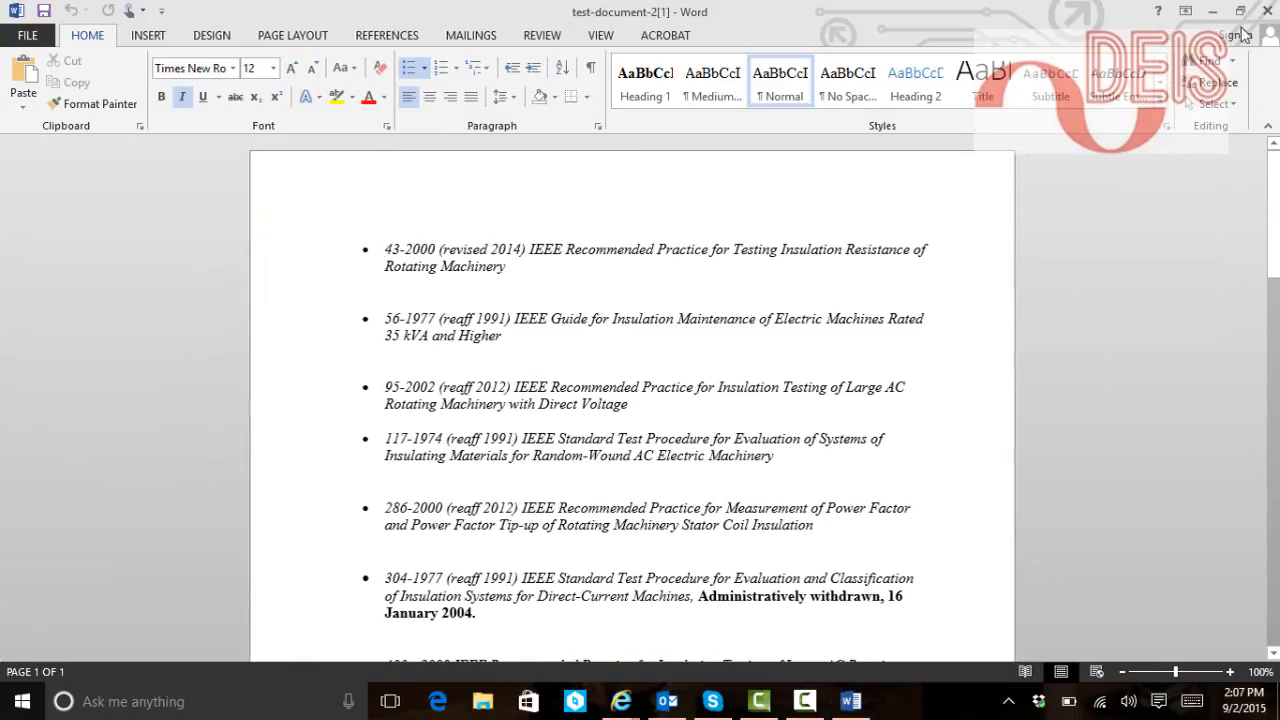
click(1267, 11)
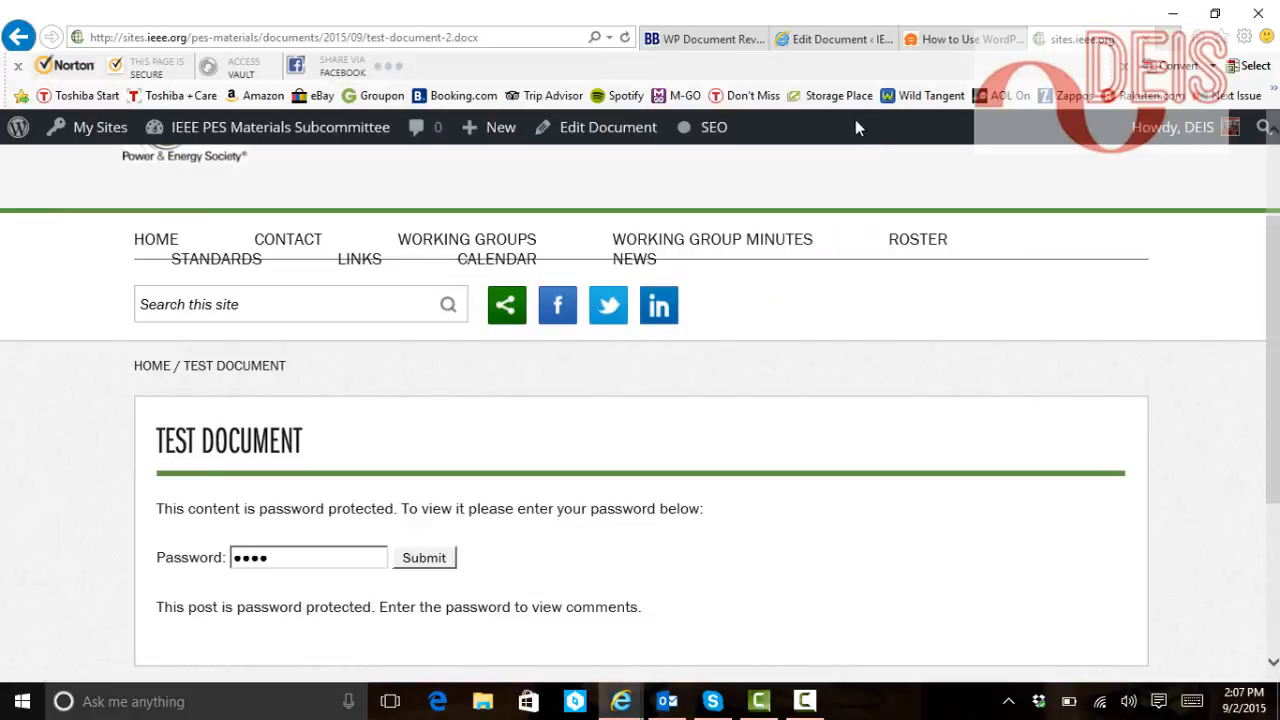
From the Edit Document page, go to All Documents to see Test document listed as password protected
click(837, 45)
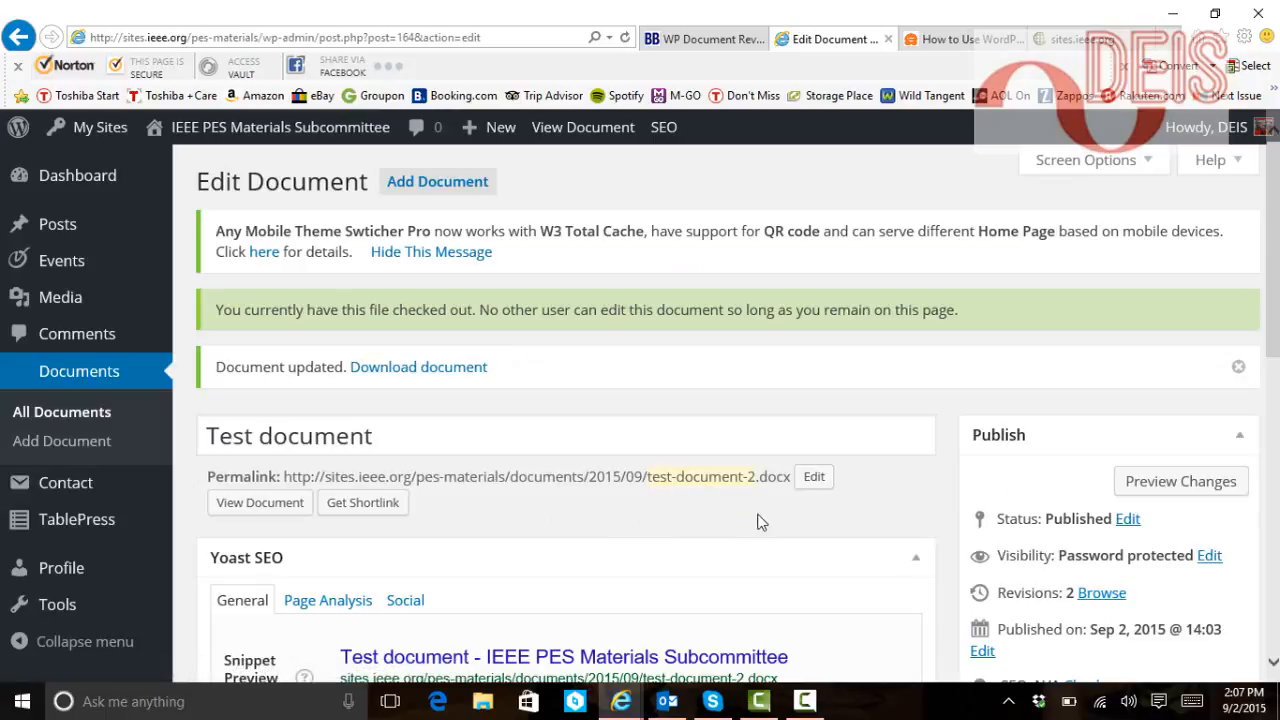
scroll(729, 540, down, 2)
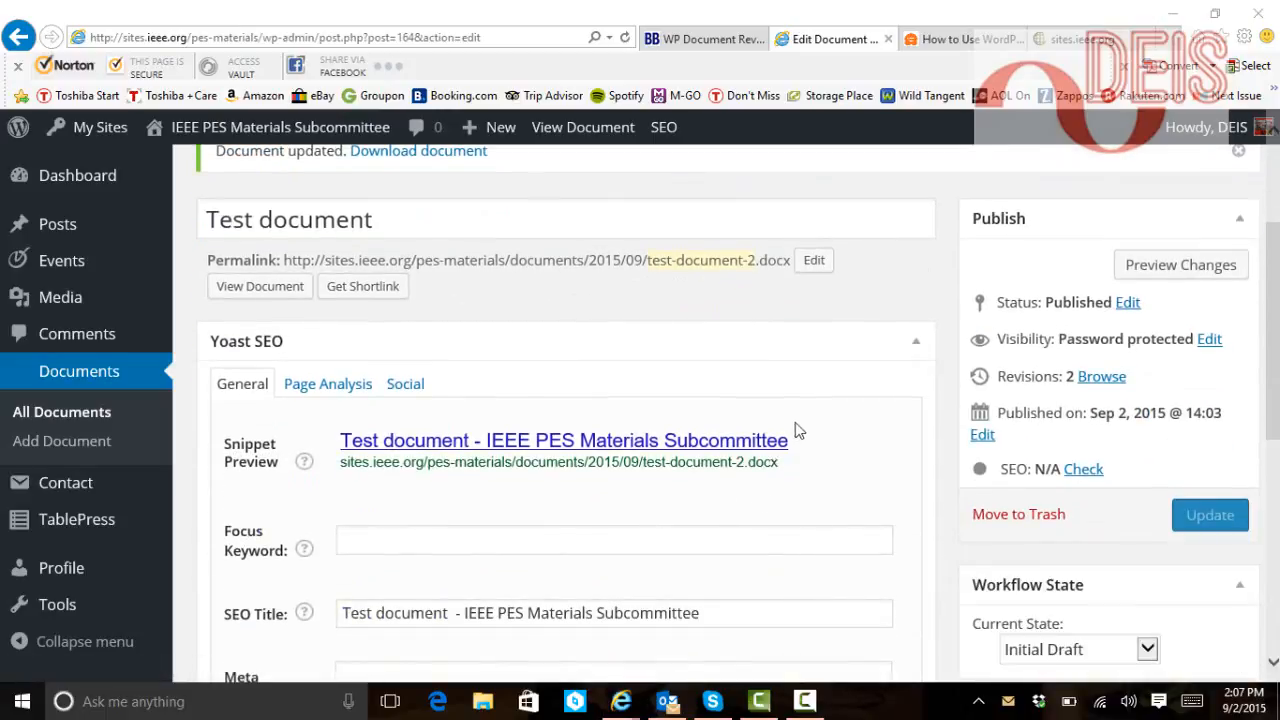
scroll(836, 387, down, 2)
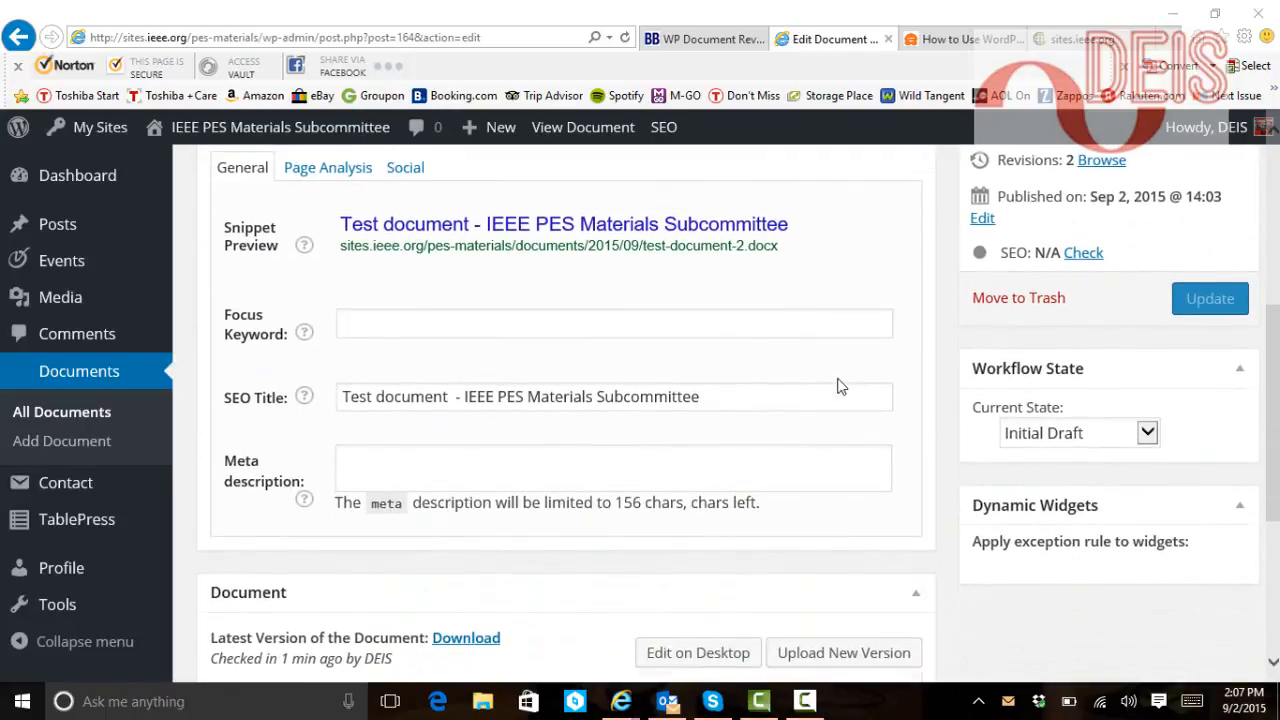
scroll(840, 388, up, 2)
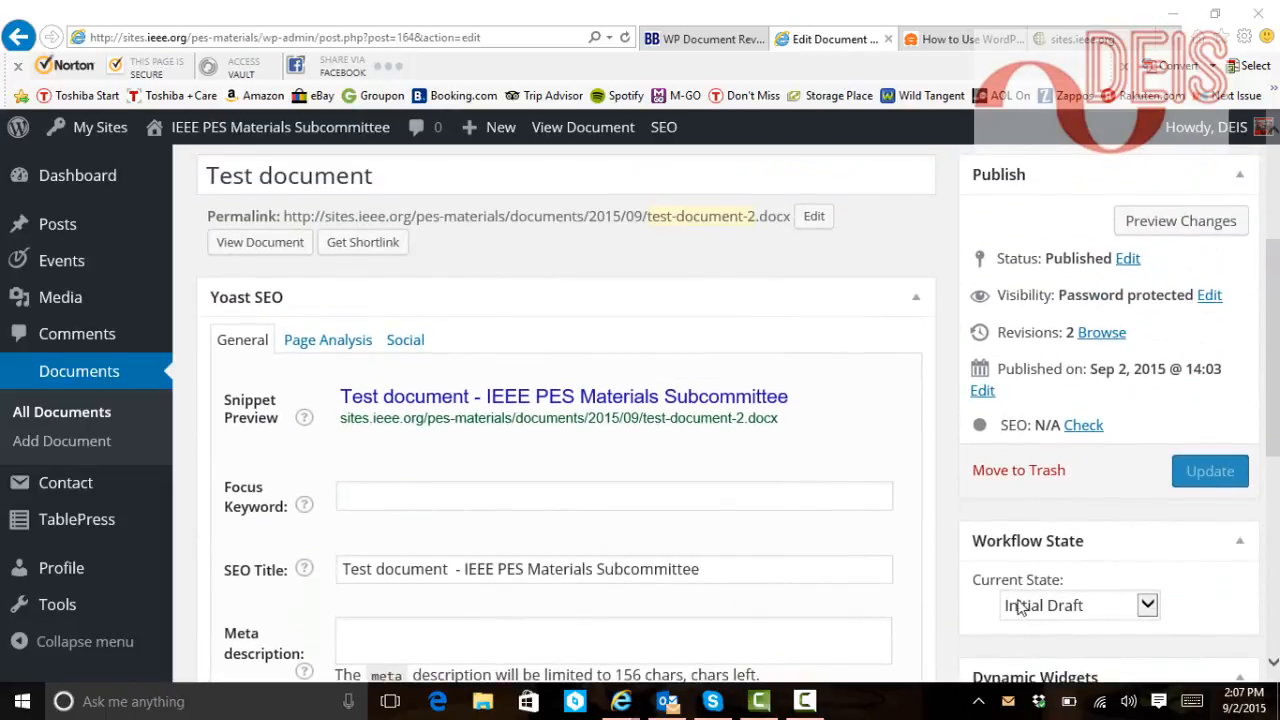
scroll(606, 491, up, 3)
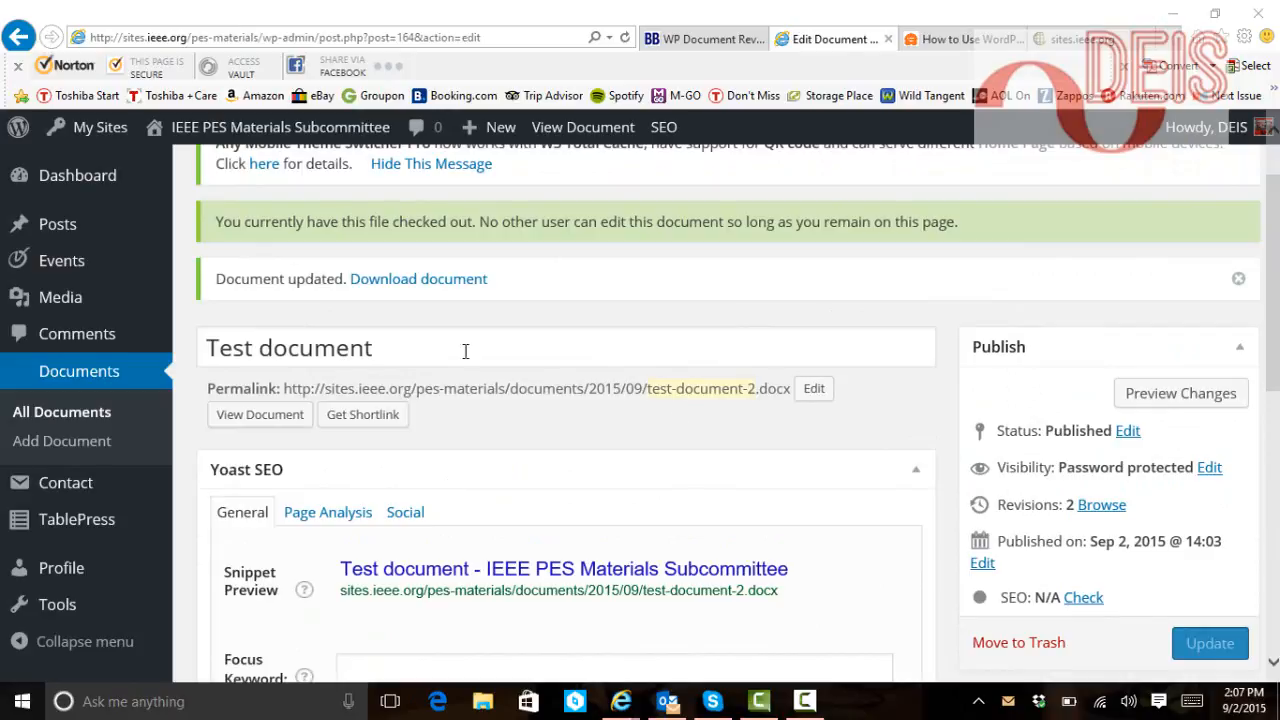
click(98, 408)
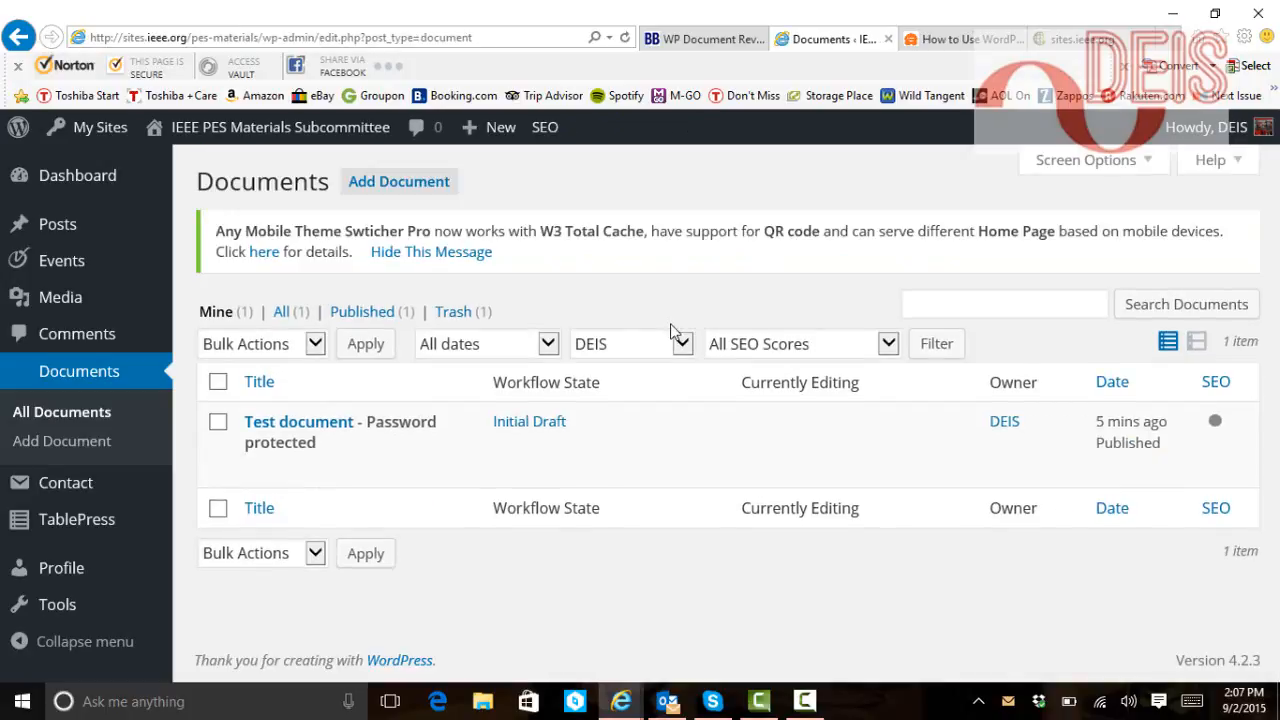
click(262, 425)
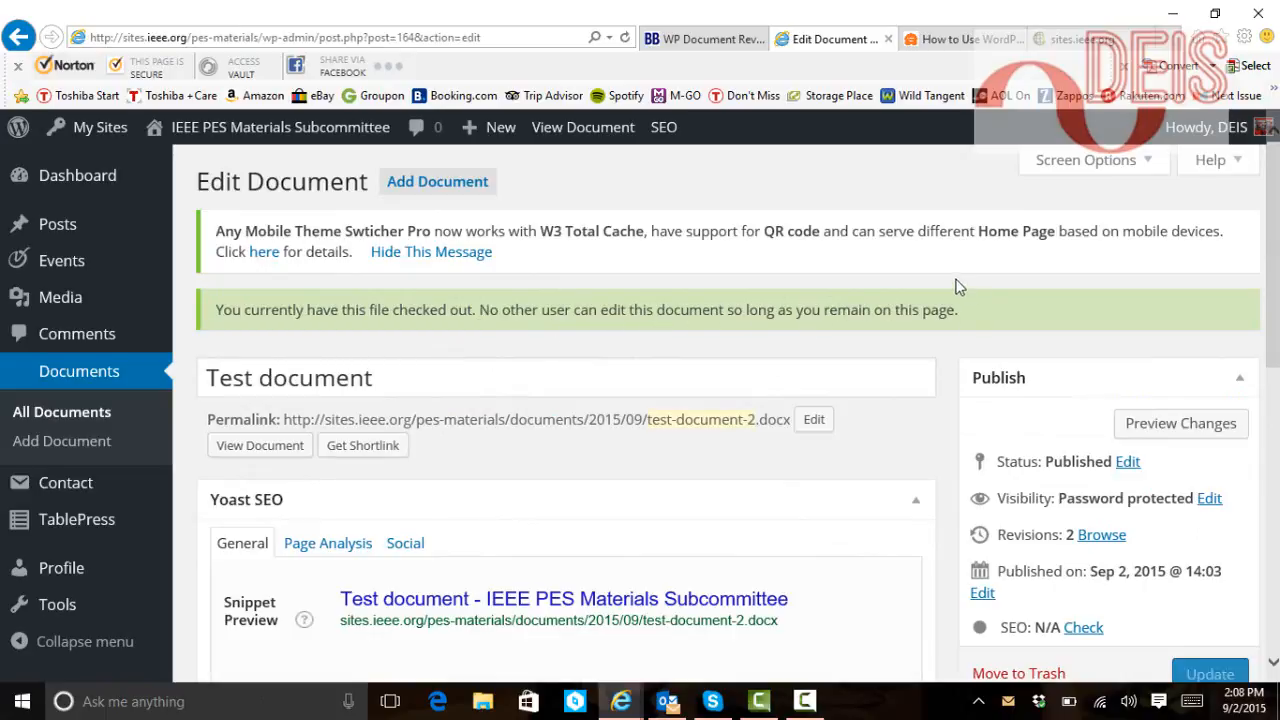
scroll(866, 404, down, 2)
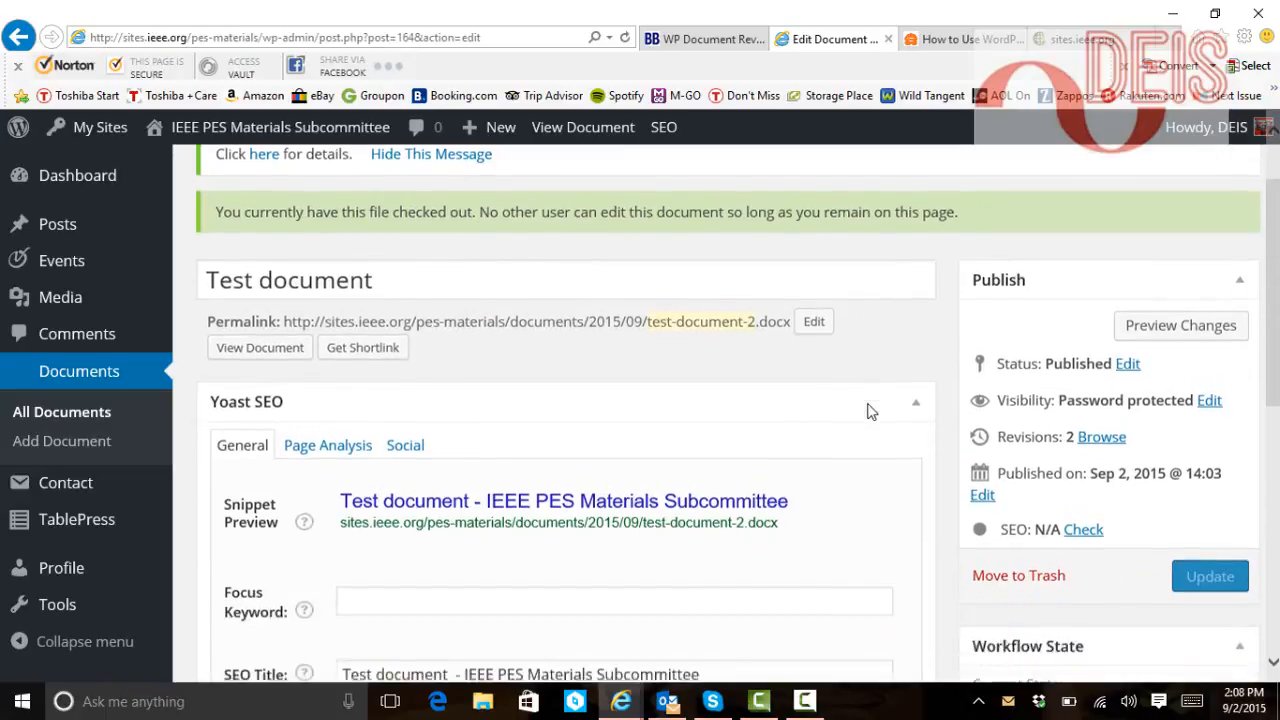
scroll(866, 404, up, 2)
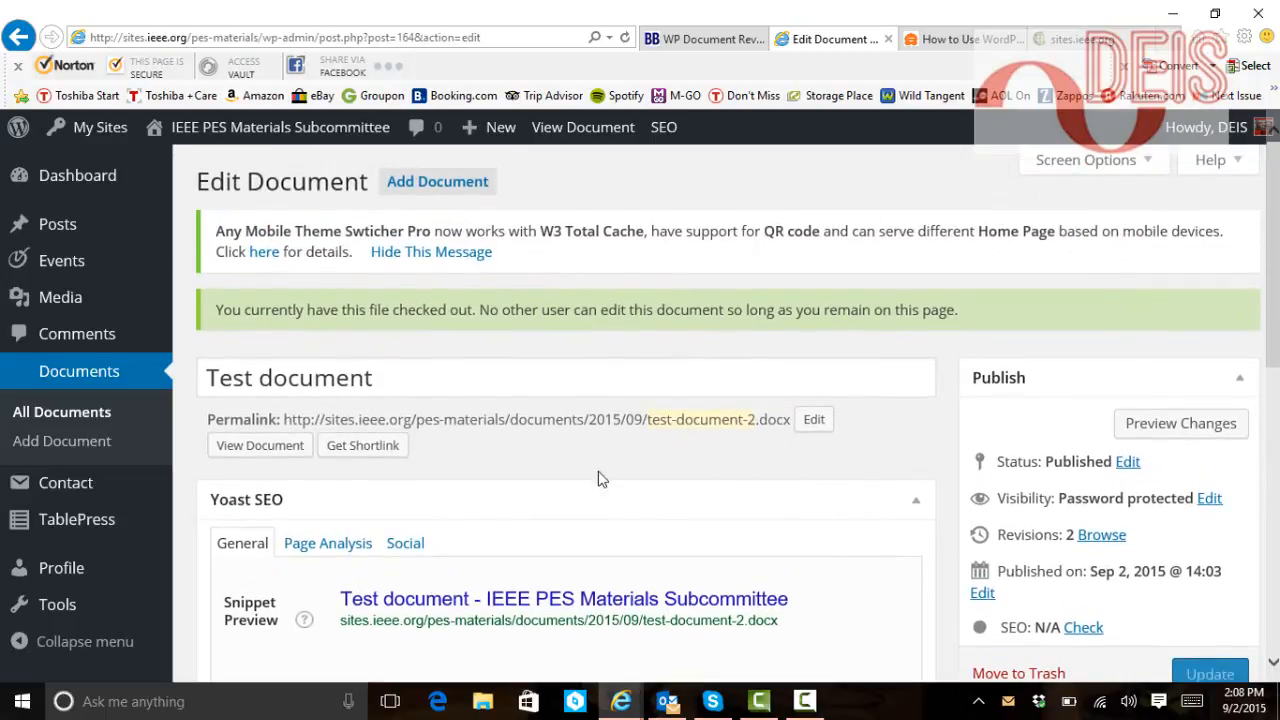
scroll(871, 452, down, 5)
scroll(864, 445, down, 2)
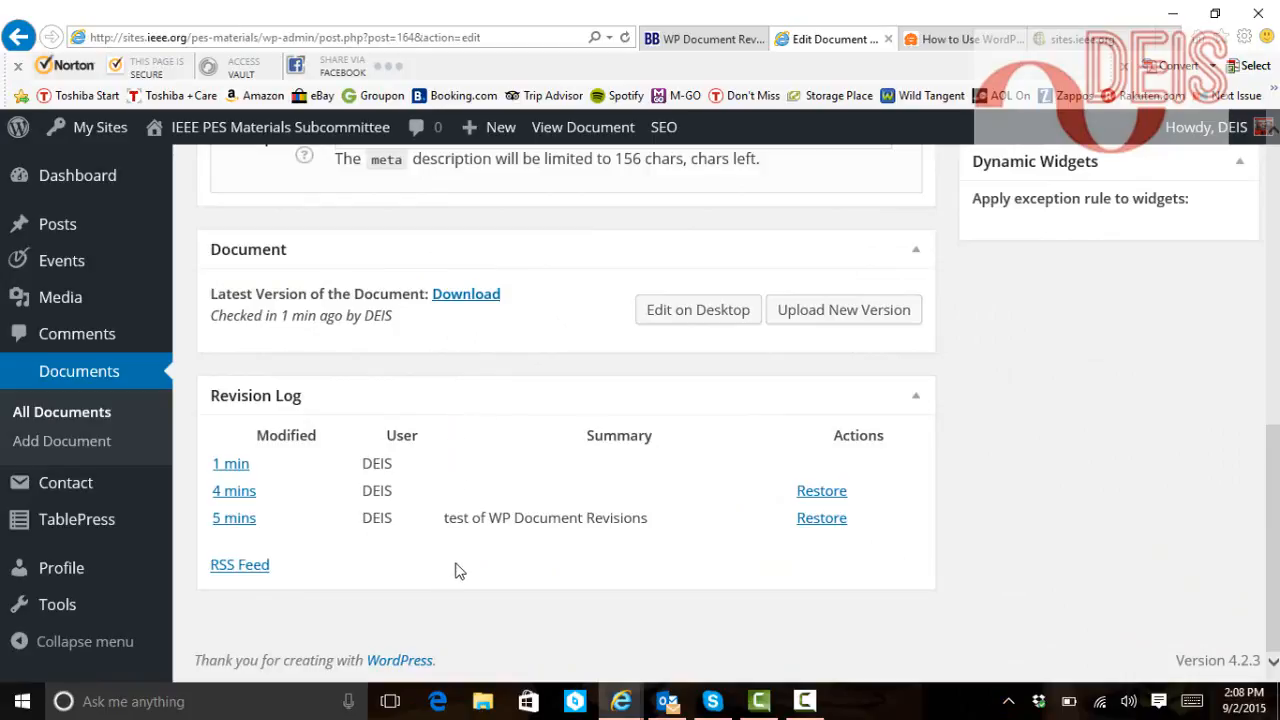
scroll(486, 432, up, 5)
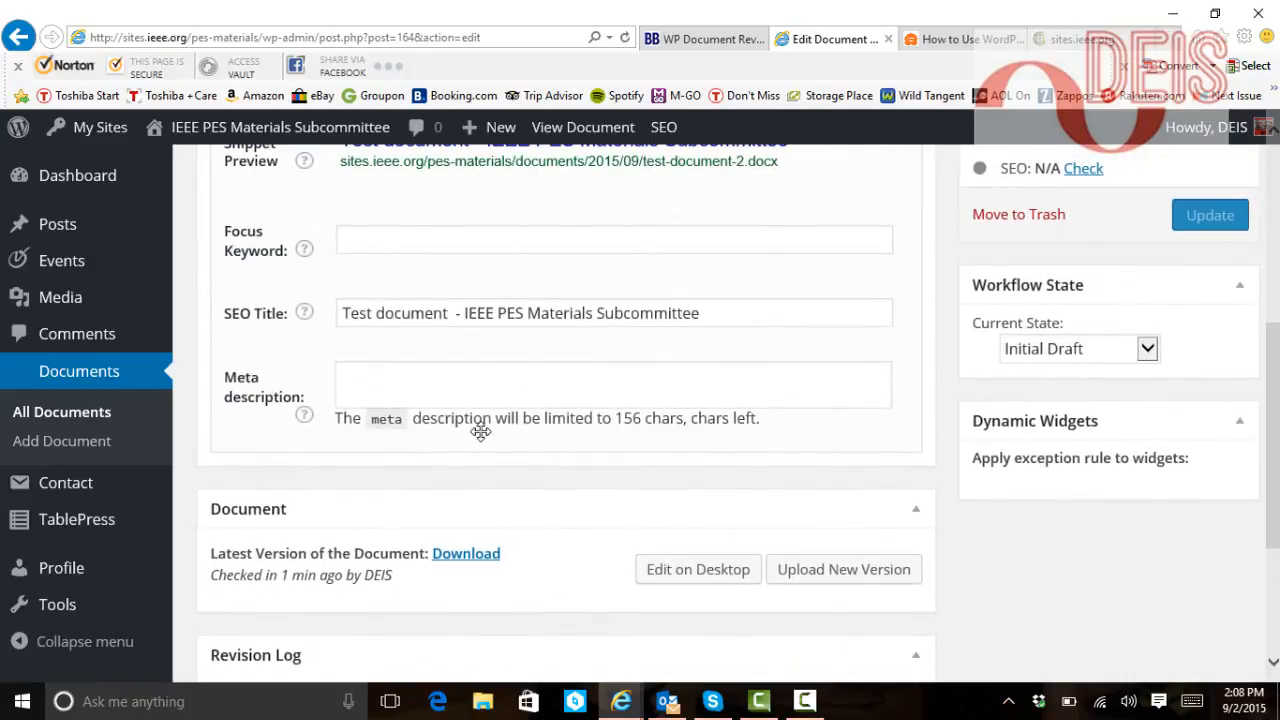
scroll(480, 250, up, 1)
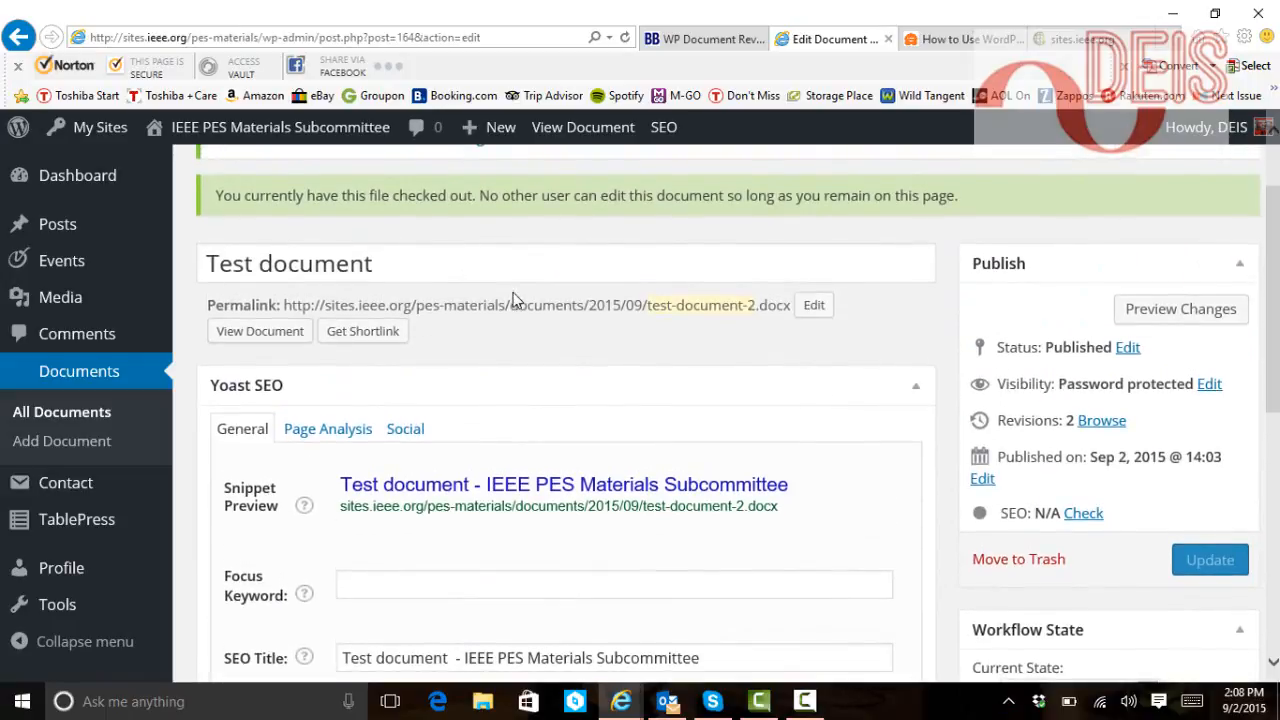
scroll(514, 320, up, 2)
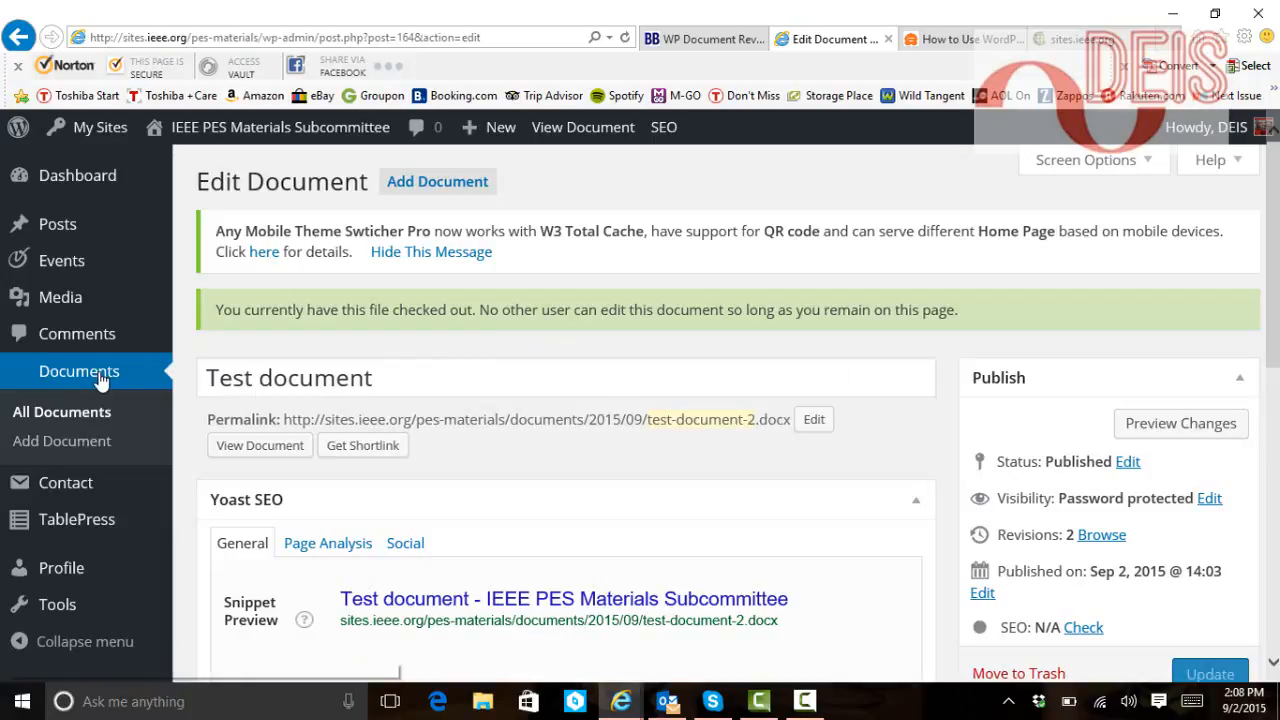
click(150, 371)
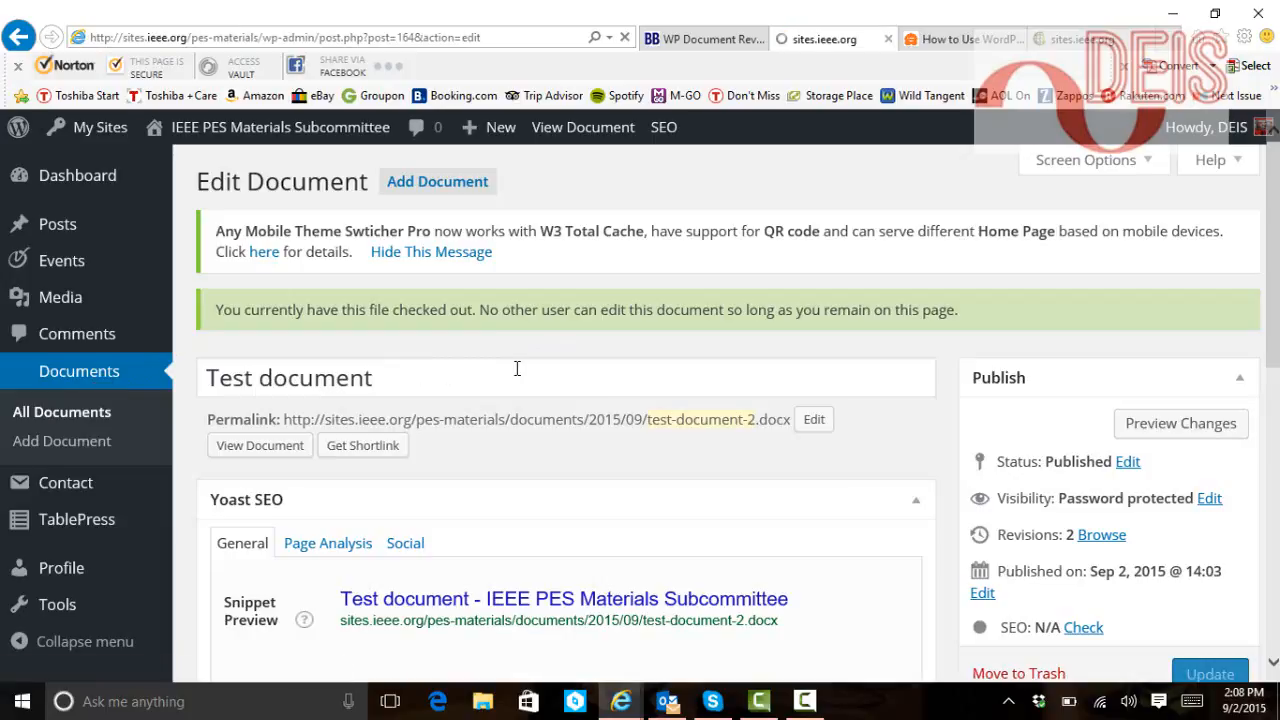